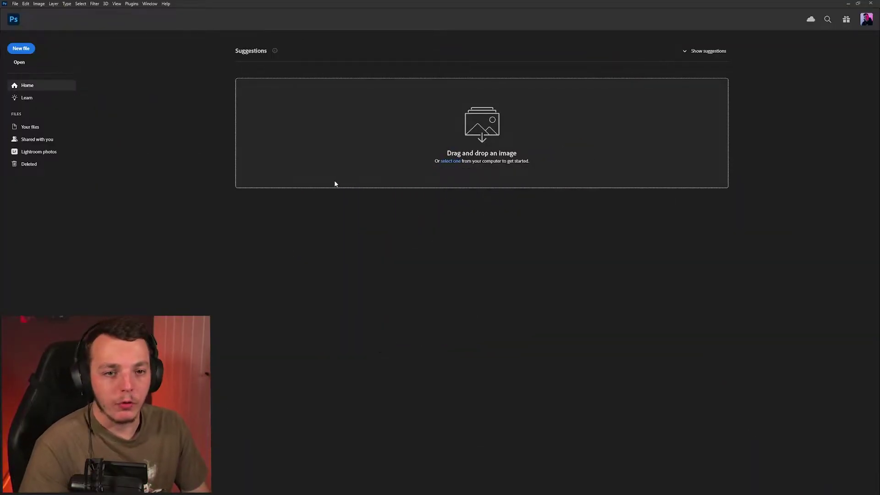
Create a new 1920 x 1080 px, 300 ppi document from the saved Thumbnails preset
click(20, 48)
click(233, 117)
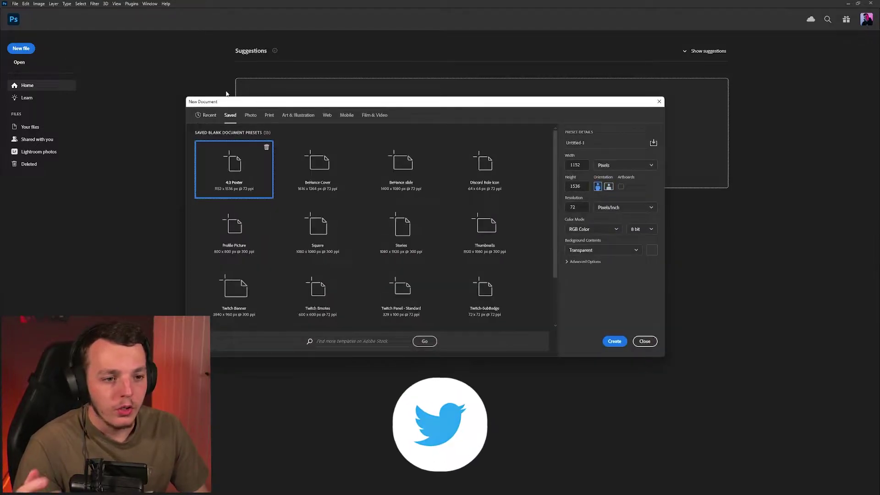
click(314, 184)
click(318, 223)
click(396, 186)
scroll(475, 197, down, 2)
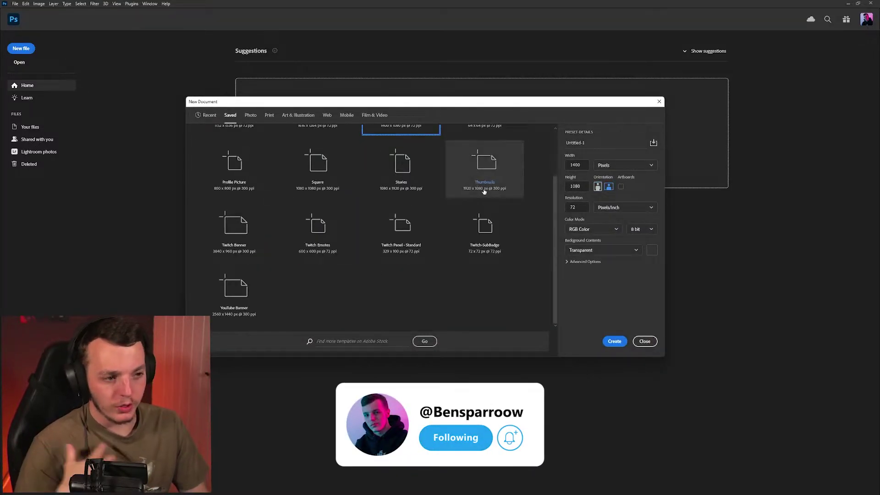
click(476, 192)
scroll(557, 199, up, 1)
drag(558, 201, 560, 187)
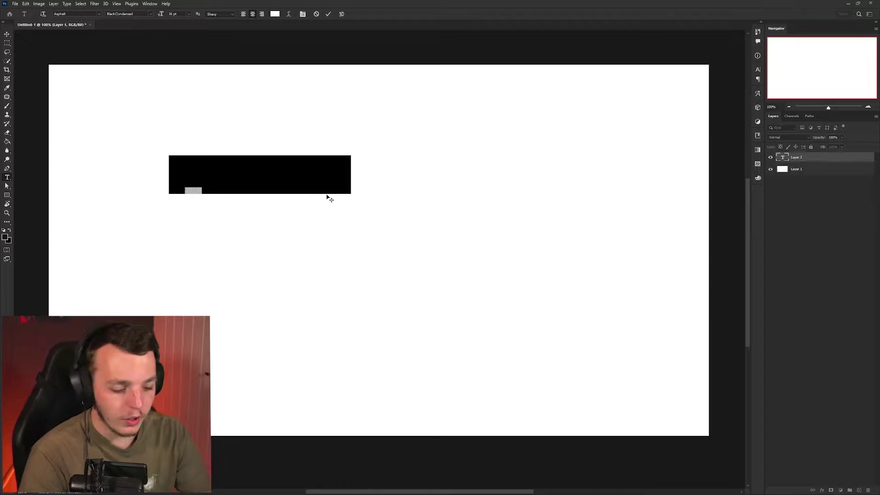
Type TEXT EFFECT and scale it to about 307% across the middle of the canvas
key(BackSpace)
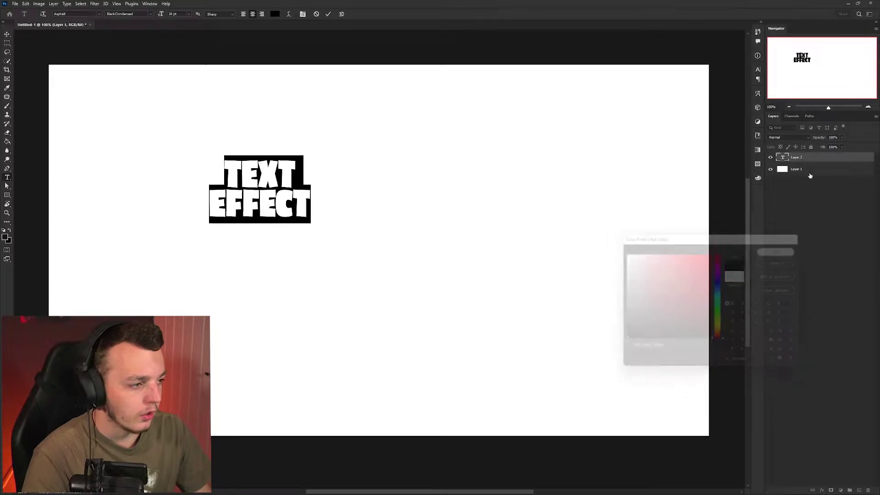
click(803, 162)
key(ctrl+t)
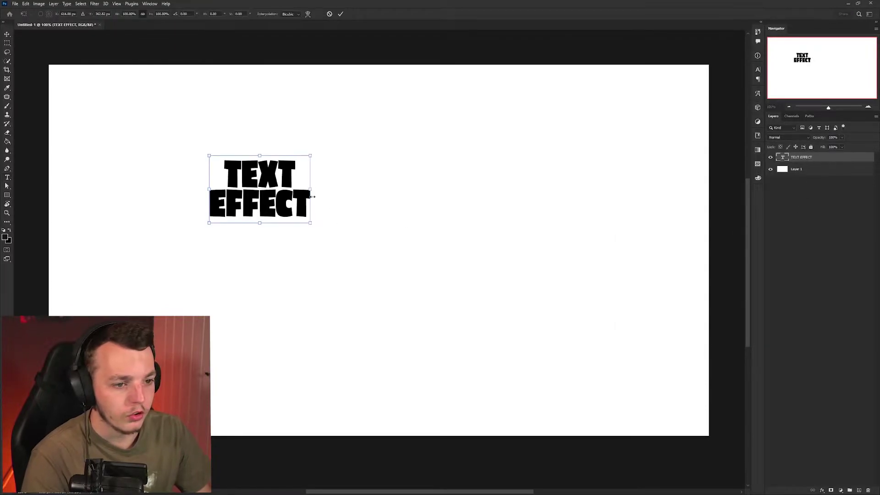
drag(311, 189, 496, 249)
key(Return)
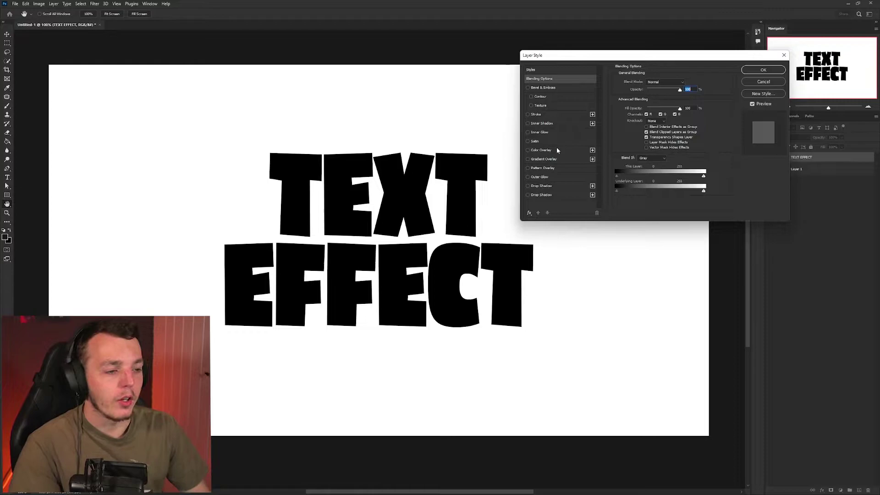
Add a ff0000 red Color Overlay to the TEXT EFFECT layer
click(532, 152)
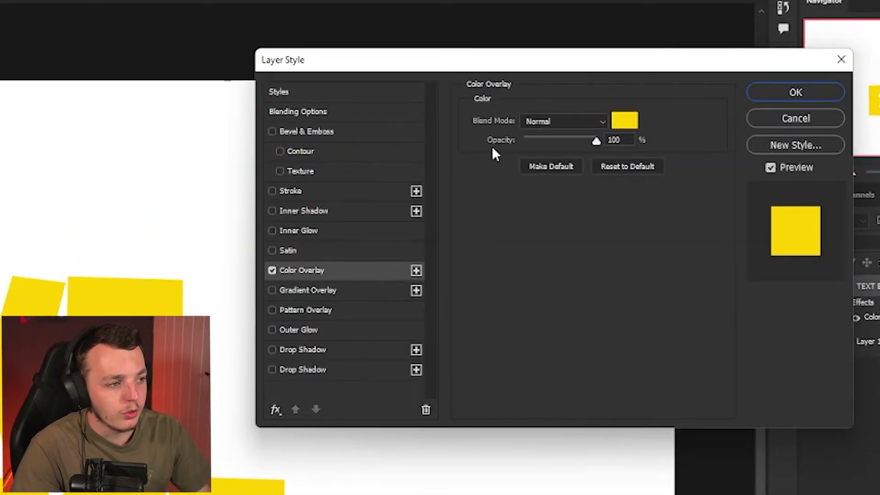
click(624, 121)
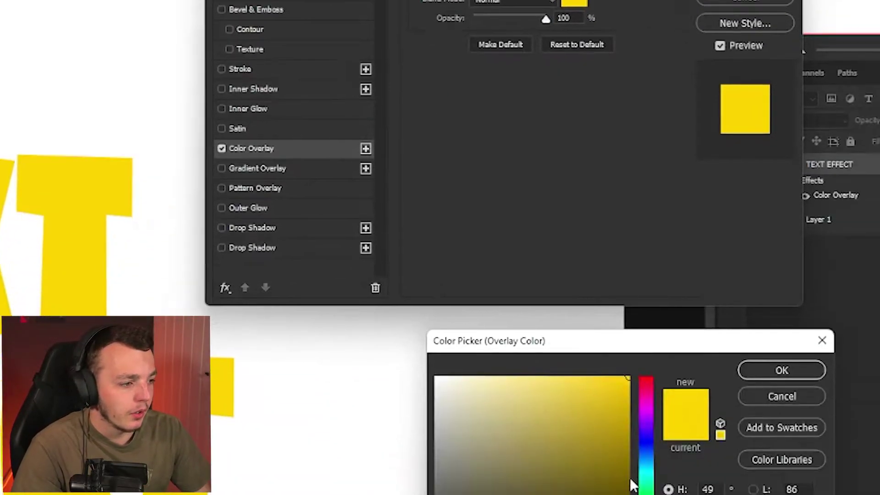
text(ff0000)
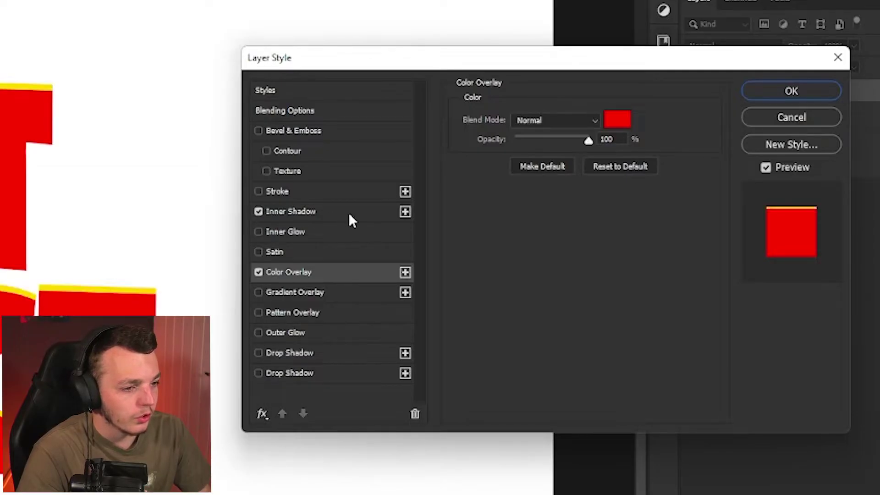
Add a dark red Inner Shadow with 90° angle, 17 px distance, 100% choke and size 0
click(347, 212)
click(616, 119)
click(2, 293)
drag(517, 357, 558, 337)
key(Return)
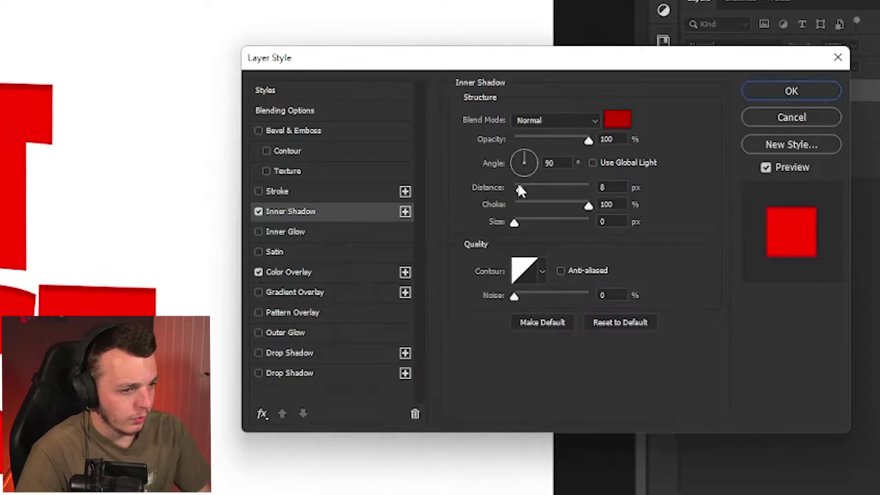
drag(519, 188, 529, 186)
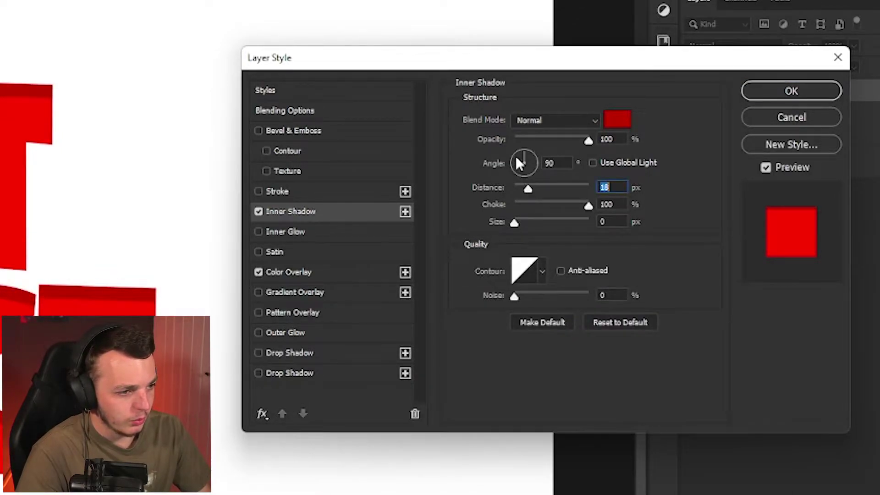
drag(515, 156, 518, 153)
drag(526, 189, 533, 190)
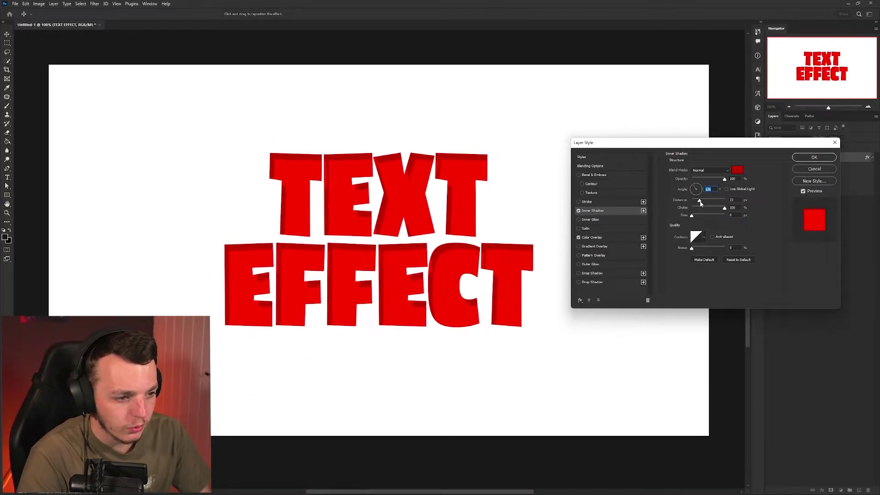
mouse_move(700, 204)
mouse_down()
mouse_move(710, 205)
mouse_move(695, 202)
mouse_up()
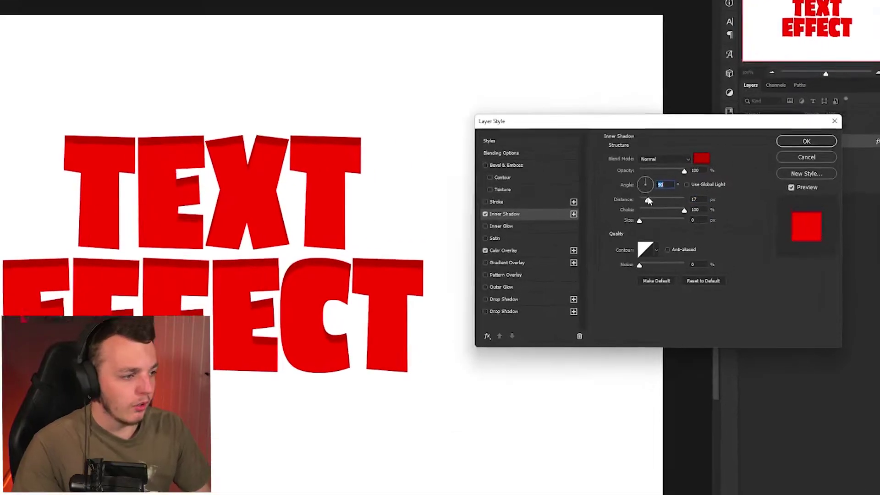
click(698, 200)
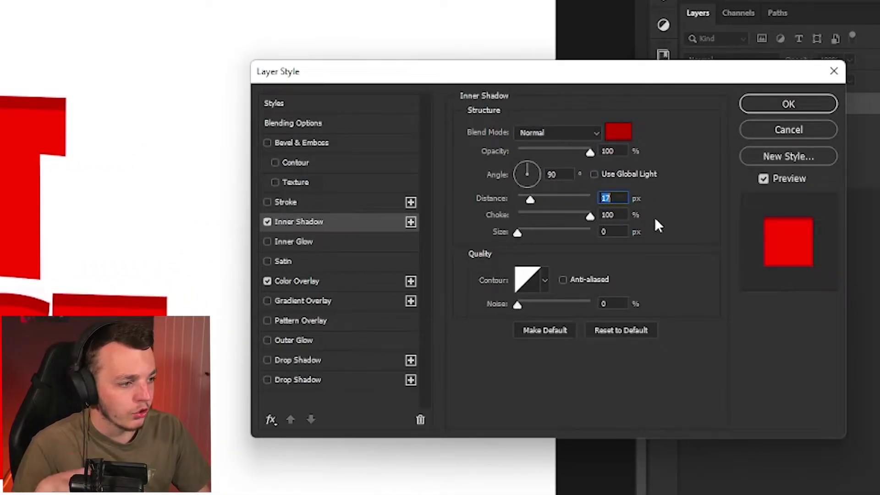
key(Tab)
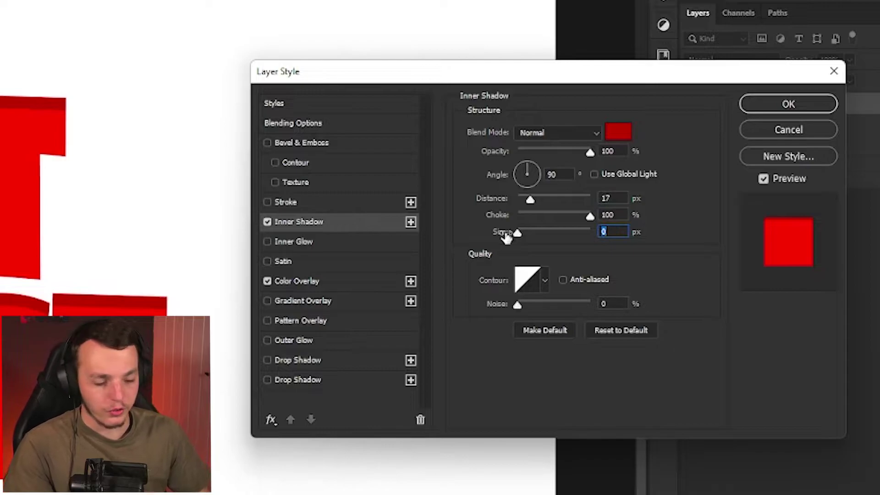
Add a white drop shadow with 100% spread and 18 px size as an outline
click(320, 361)
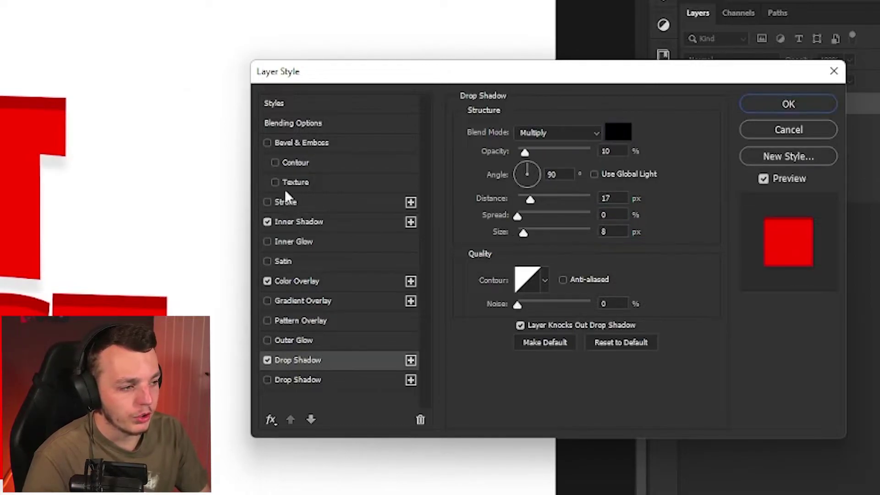
drag(506, 219, 577, 219)
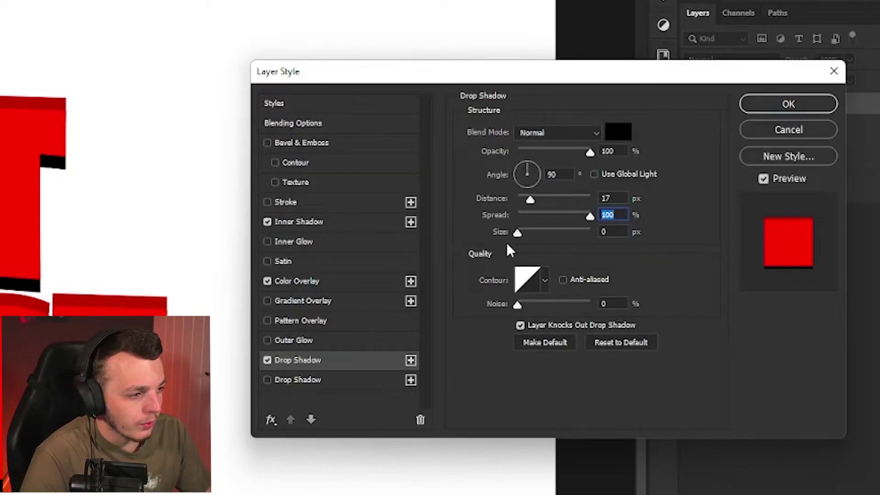
drag(518, 233, 527, 232)
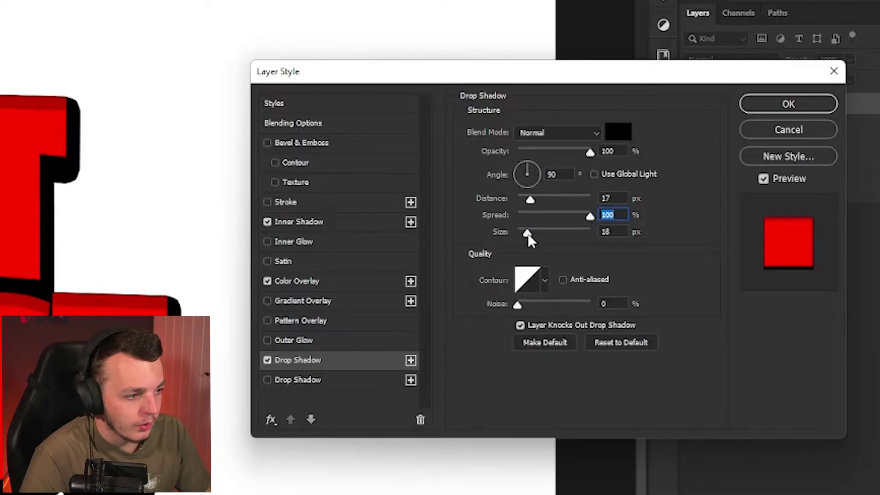
drag(531, 200, 524, 197)
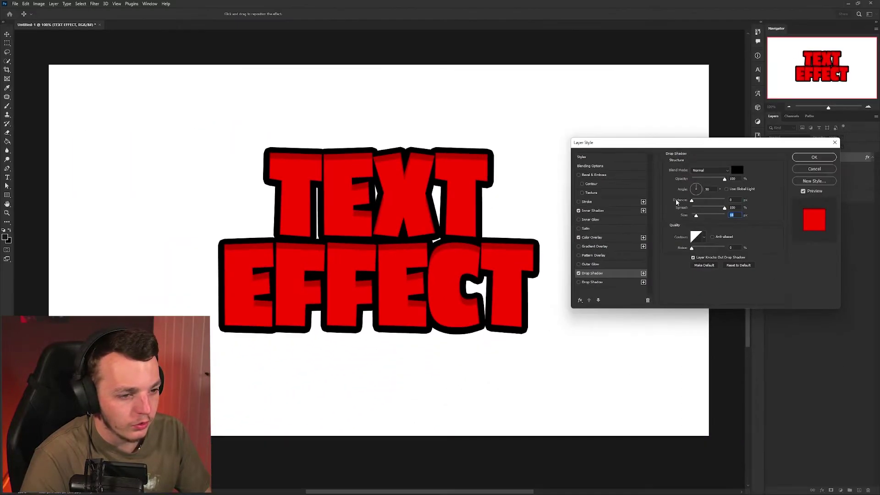
drag(676, 202, 578, 201)
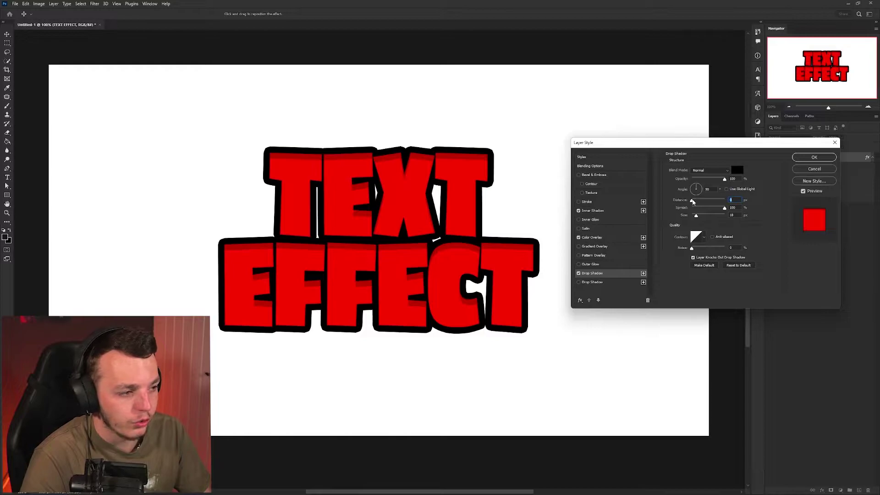
drag(692, 202, 696, 201)
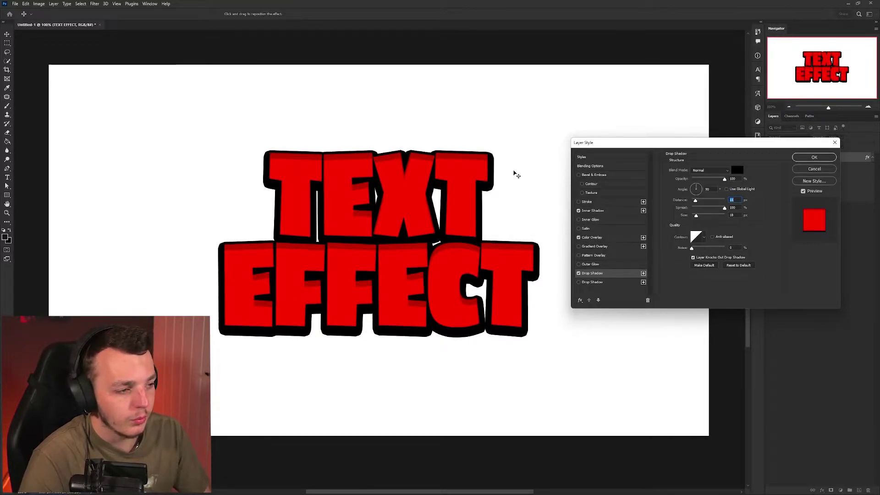
click(737, 171)
click(302, 97)
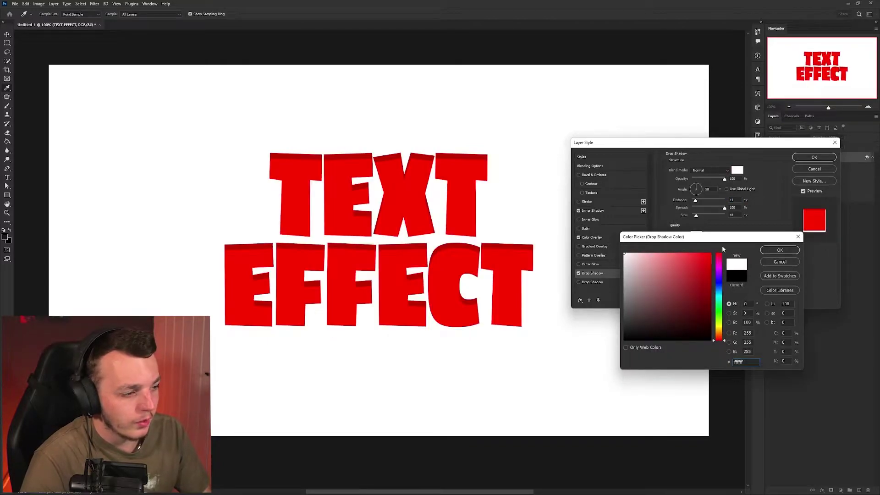
click(779, 250)
Add a second grey drop shadow offset 35 px downward and apply the layer styles
click(578, 281)
click(592, 282)
click(737, 171)
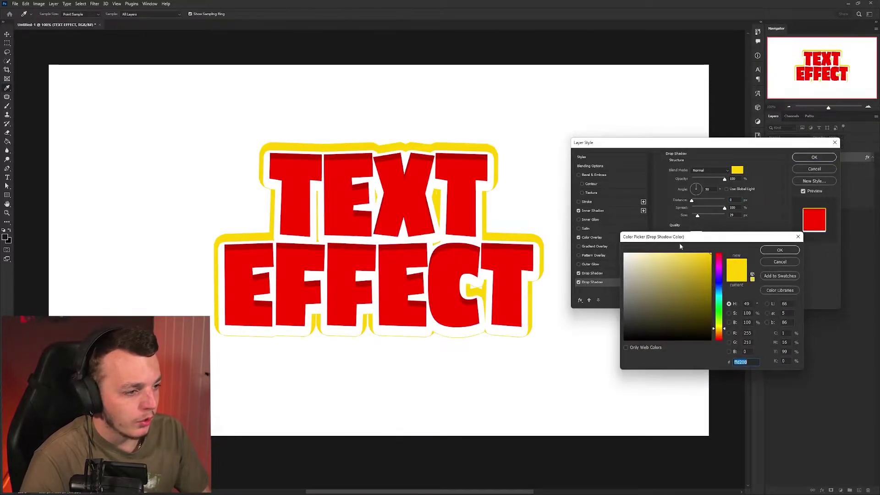
click(766, 250)
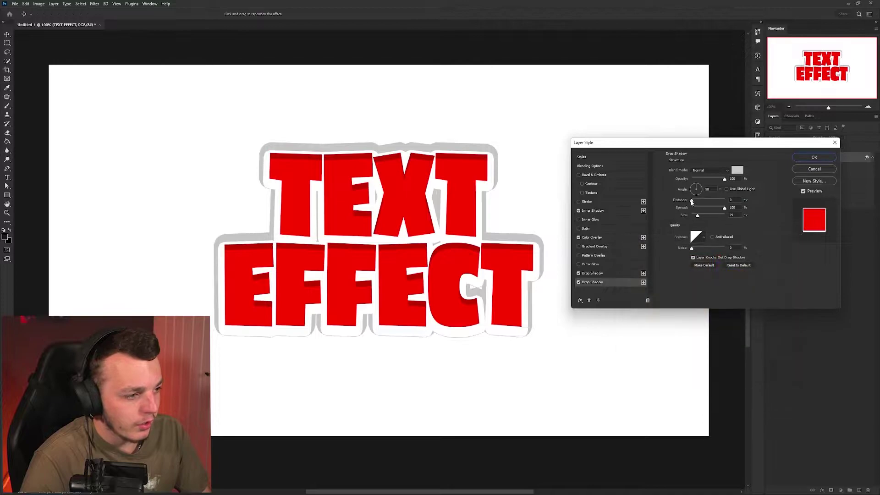
mouse_move(691, 200)
mouse_down()
mouse_move(699, 201)
mouse_move(696, 216)
mouse_up()
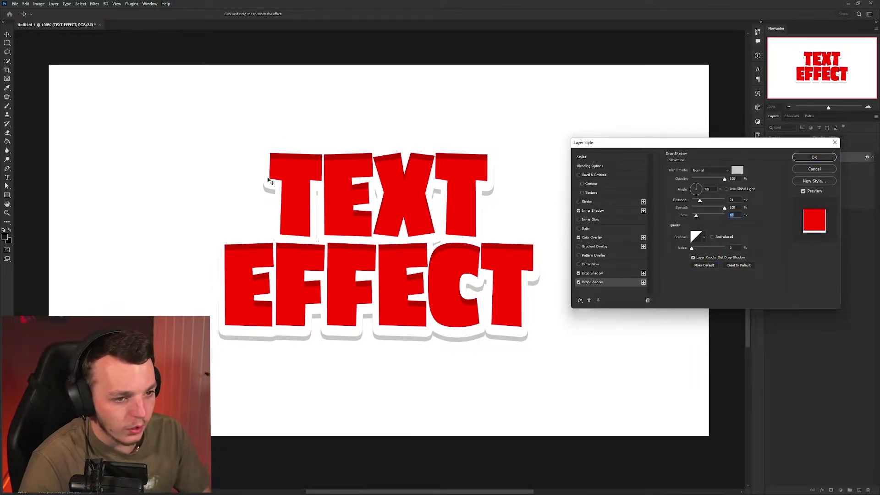
drag(700, 201, 704, 203)
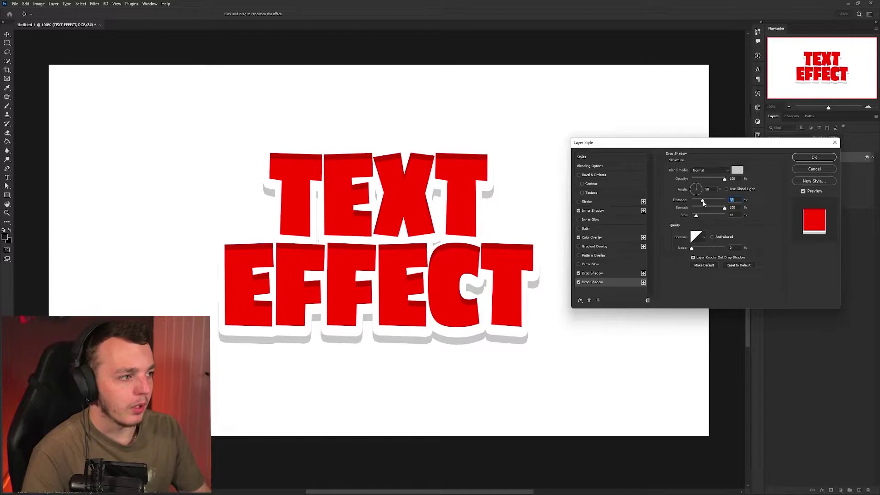
click(821, 158)
scroll(430, 217, down, 5)
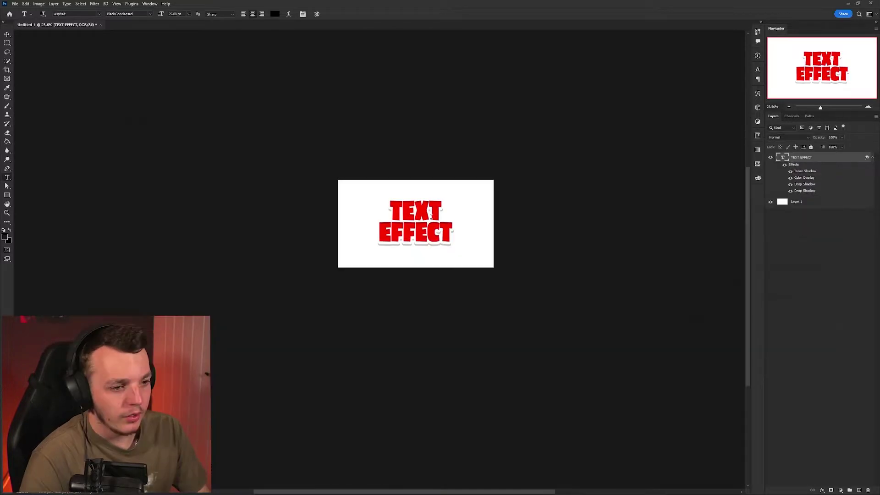
Move, rotate and shrink the TEXT EFFECT text with Free Transform
scroll(431, 218, up, 4)
key(v)
drag(452, 229, 391, 201)
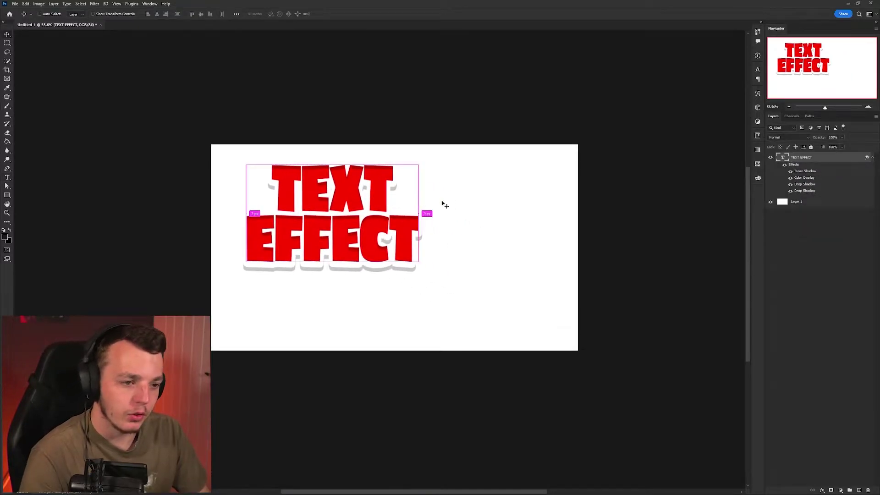
key(ctrl+t)
drag(444, 205, 461, 231)
mouse_move(391, 228)
mouse_down()
mouse_move(400, 230)
mouse_move(388, 234)
mouse_up()
mouse_move(372, 227)
mouse_down()
mouse_move(360, 222)
mouse_move(368, 223)
mouse_up()
drag(409, 219, 453, 226)
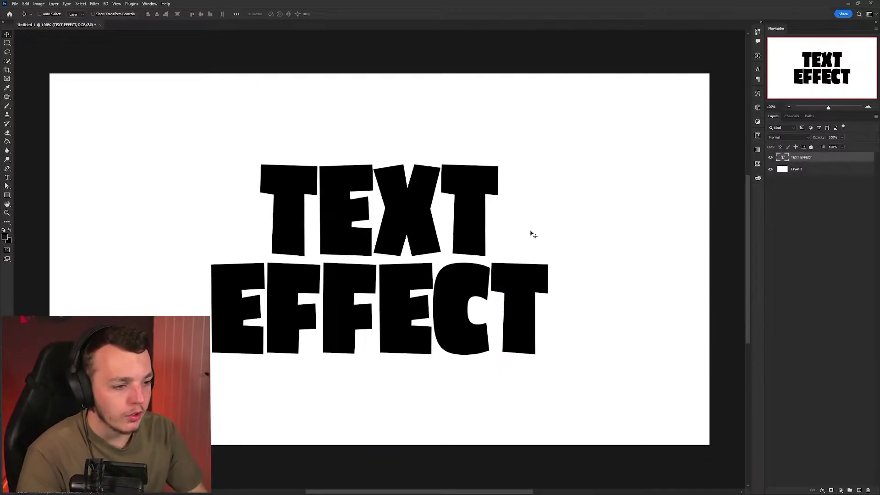
drag(531, 234, 515, 274)
Restore the text upright at original size, centred on the canvas, undoing the transforms
key(ctrl+t)
drag(507, 245, 464, 247)
drag(442, 245, 246, 147)
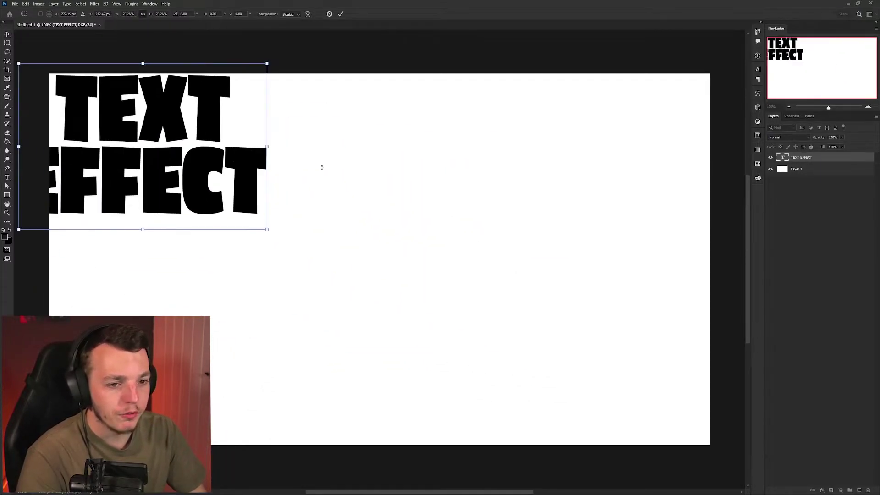
drag(321, 168, 309, 212)
drag(230, 174, 641, 162)
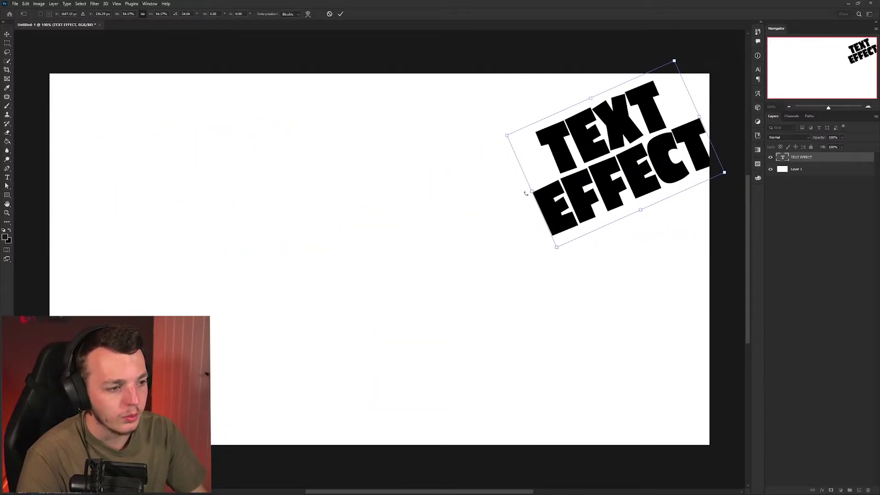
drag(532, 191, 458, 224)
drag(594, 179, 198, 355)
key(Return)
key(ctrl+t)
drag(355, 276, 366, 351)
drag(300, 314, 493, 358)
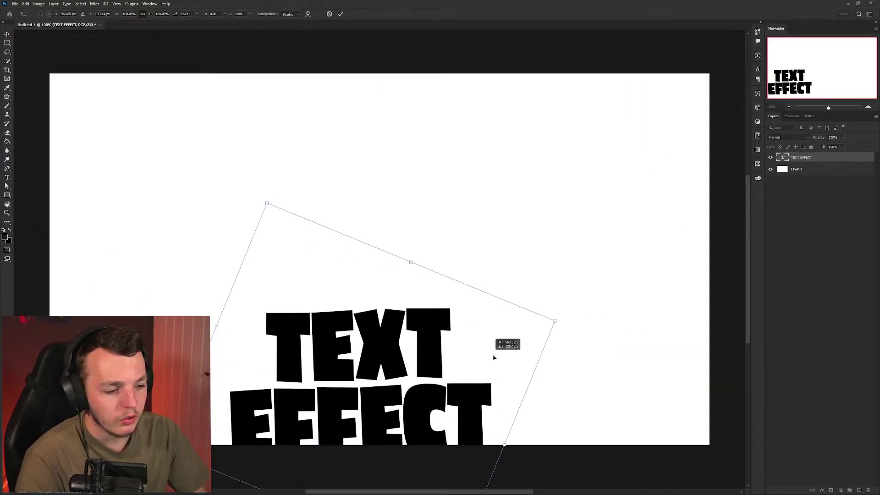
key(Escape)
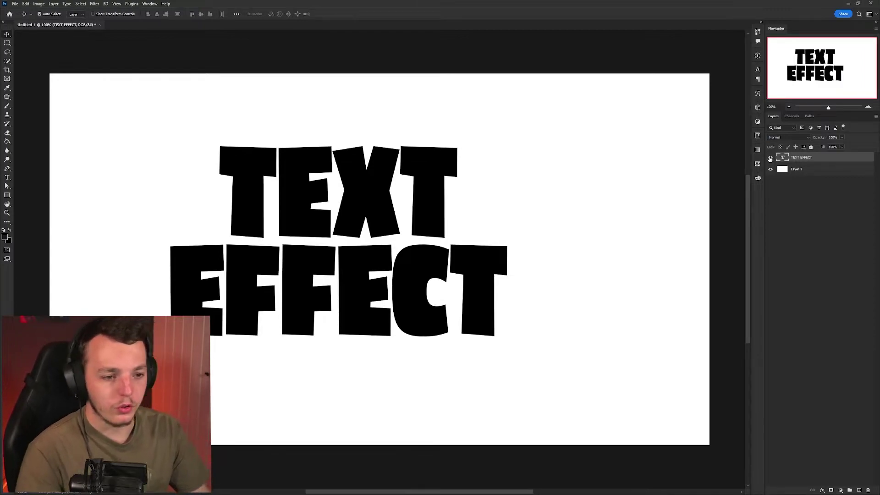
key(ctrl+z)
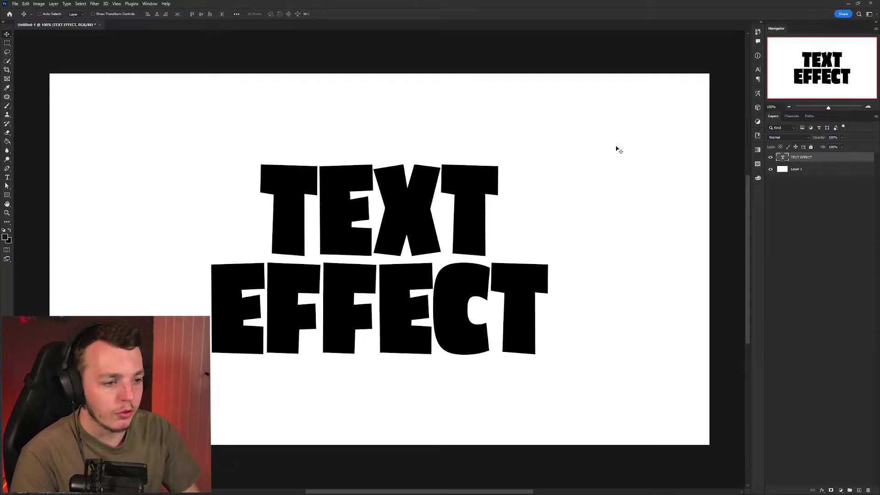
Add a brown-to-yellow Gradient Overlay to the TEXT EFFECT layer
double_click(833, 160)
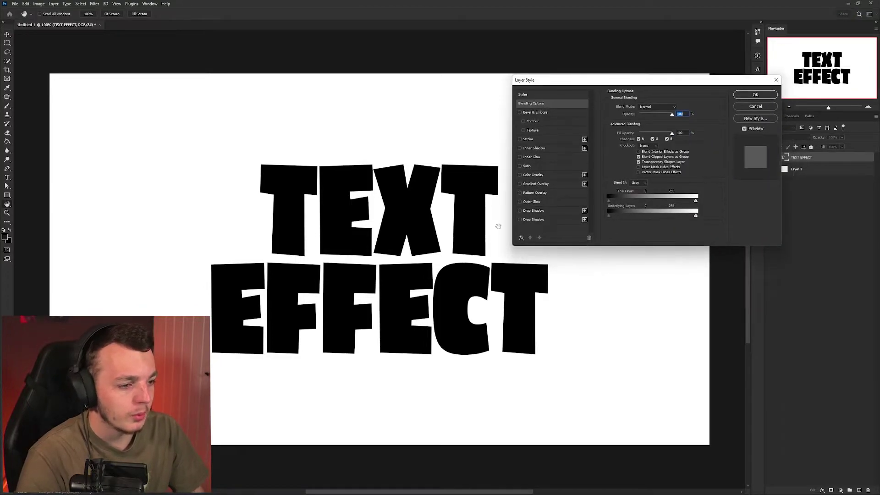
click(534, 183)
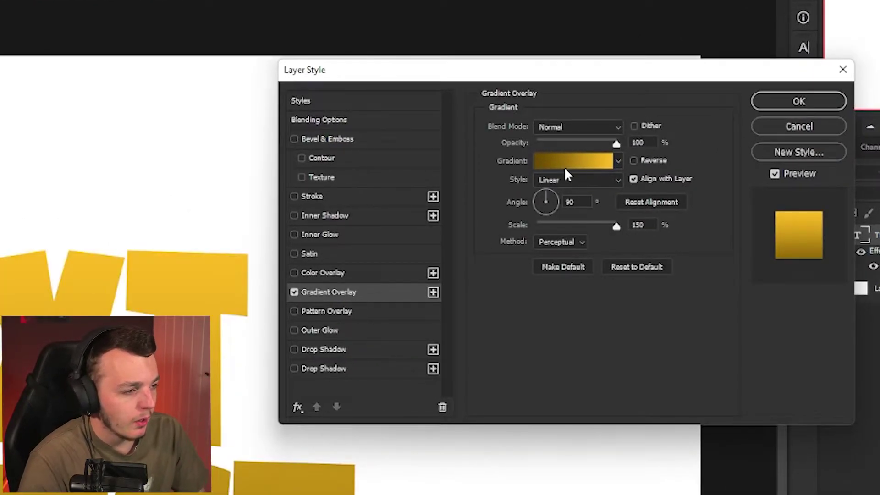
click(564, 165)
click(406, 318)
click(456, 376)
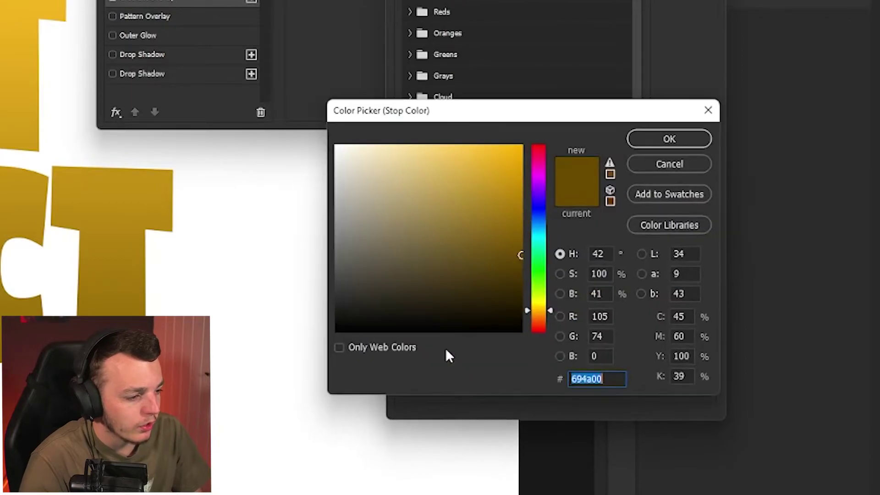
click(540, 314)
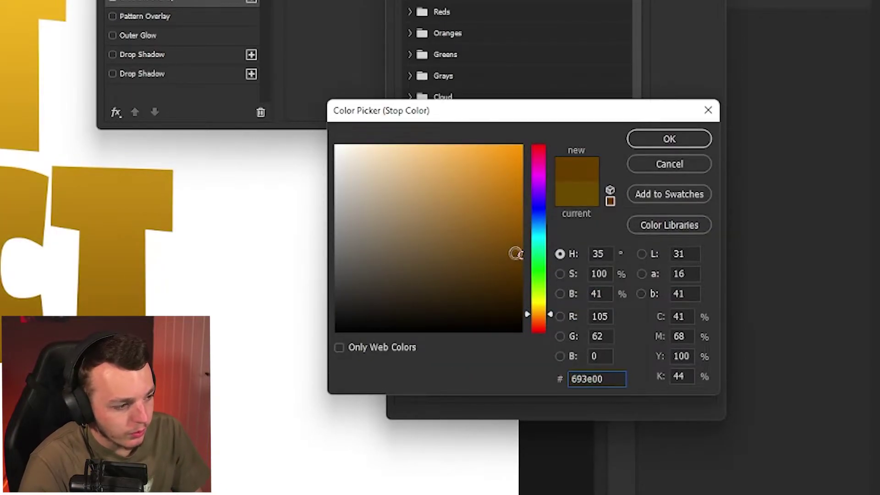
drag(516, 254, 520, 248)
key(Return)
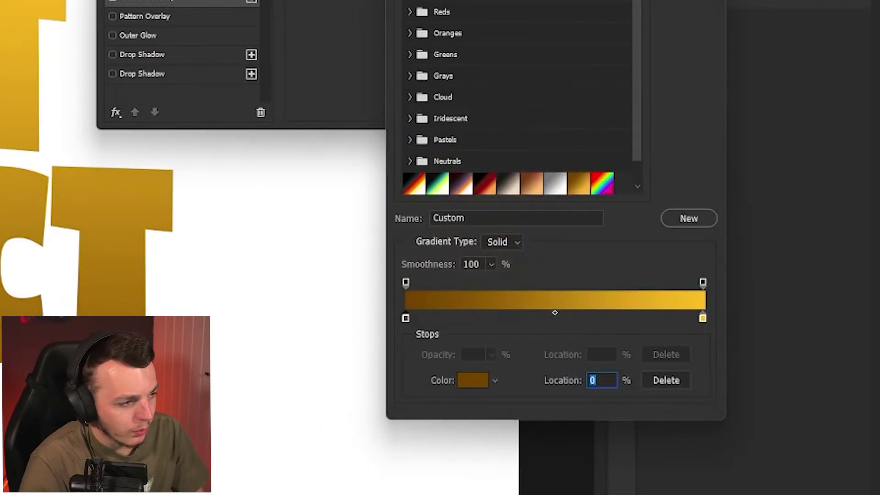
key(Return)
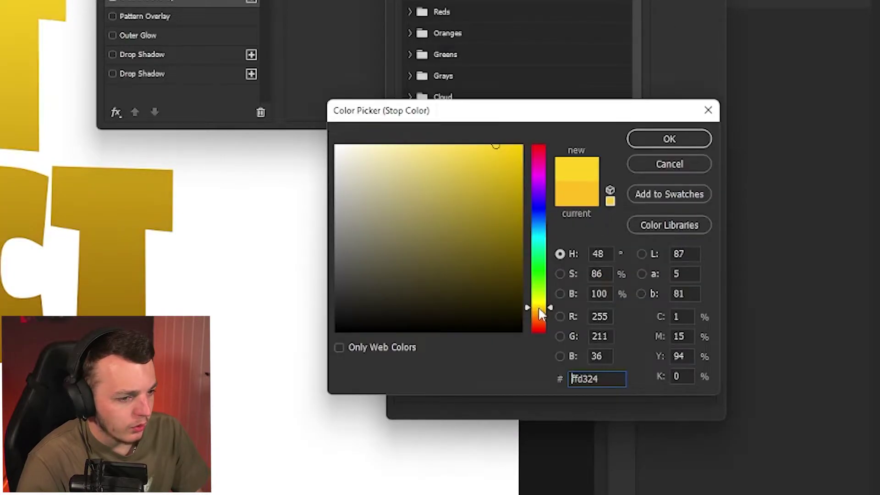
drag(539, 308, 540, 310)
click(708, 138)
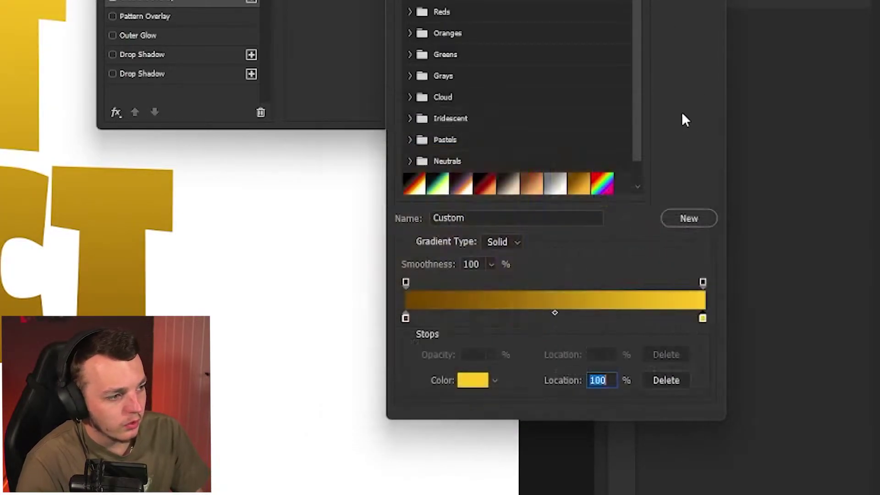
click(864, 202)
Add a raised Inner Bevel, Chisel Hard Bevel & Emboss with 16 px size
click(310, 140)
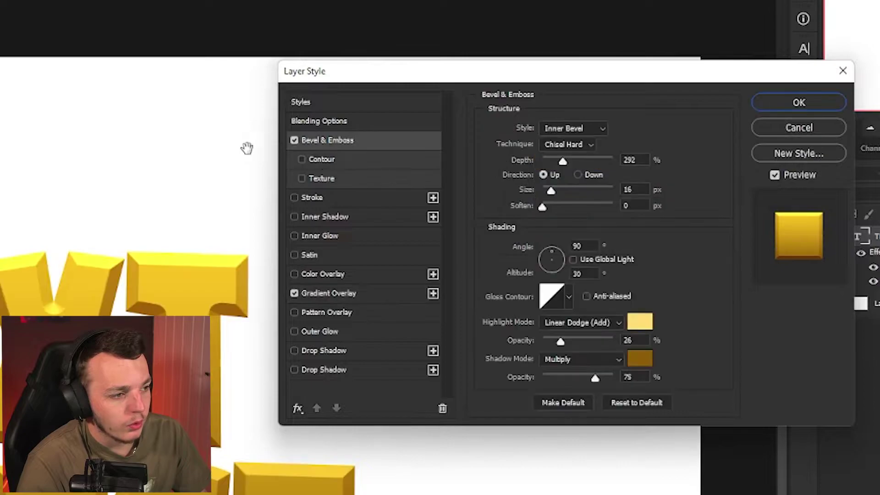
click(573, 123)
click(573, 128)
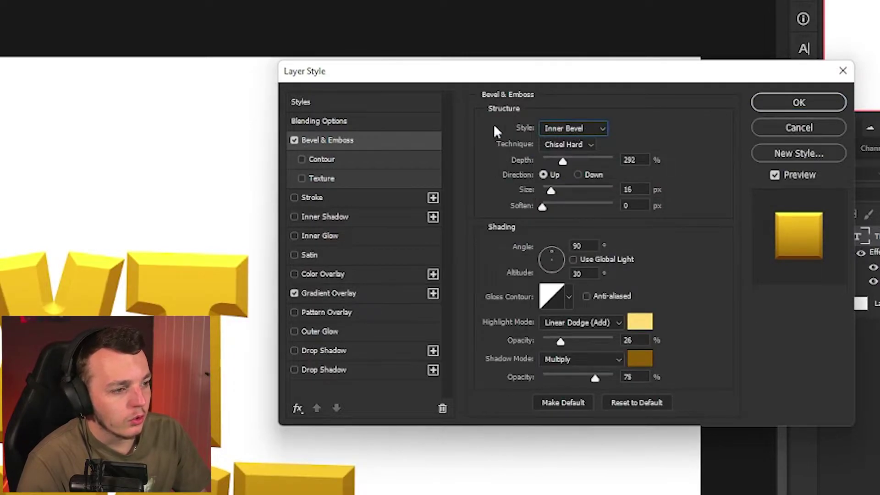
click(564, 148)
click(538, 150)
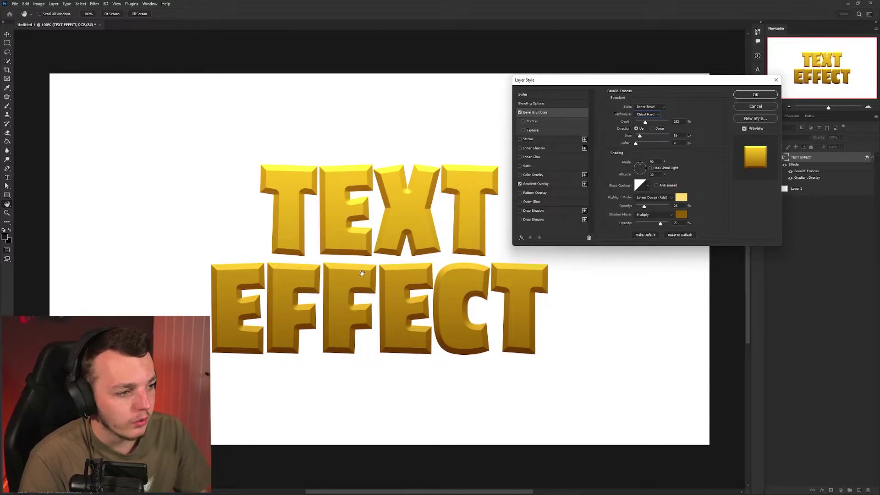
click(653, 129)
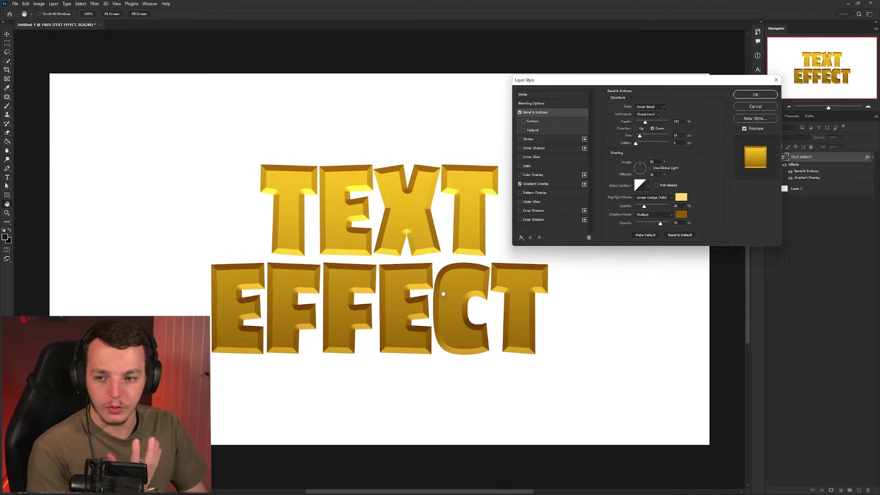
click(636, 128)
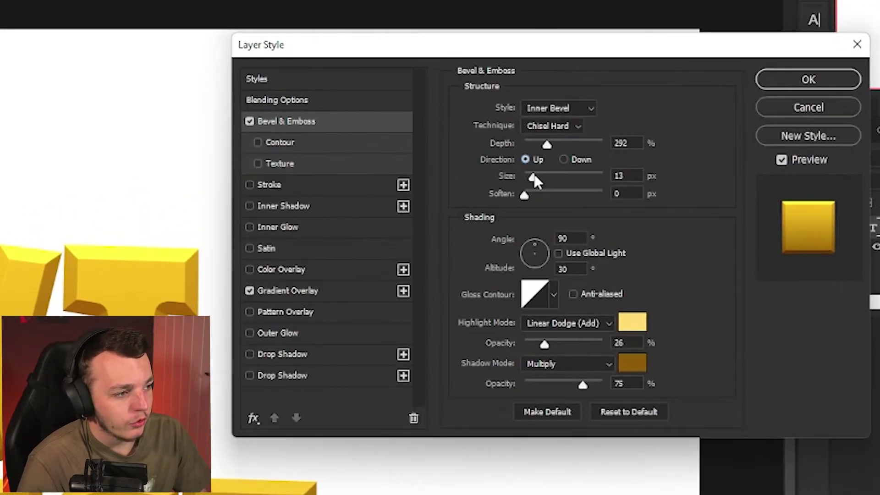
drag(535, 174, 534, 172)
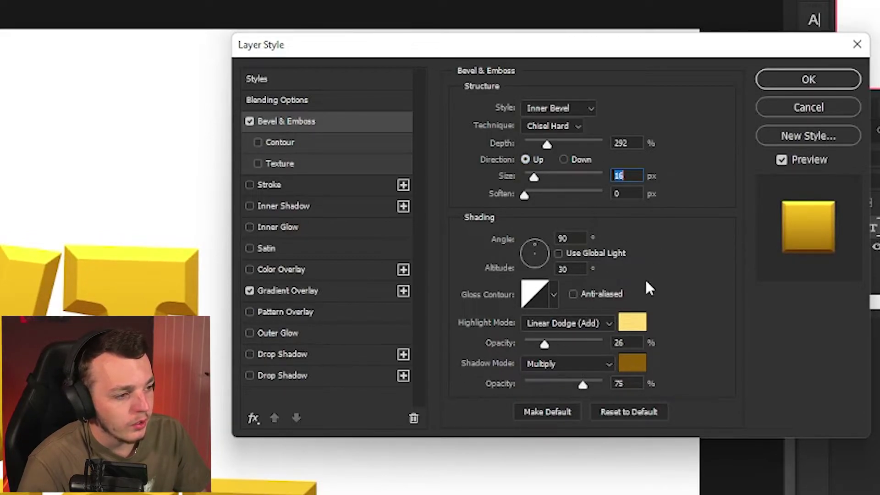
Set the bevel highlight colour to pale yellow and the shadow colour to brown
click(632, 323)
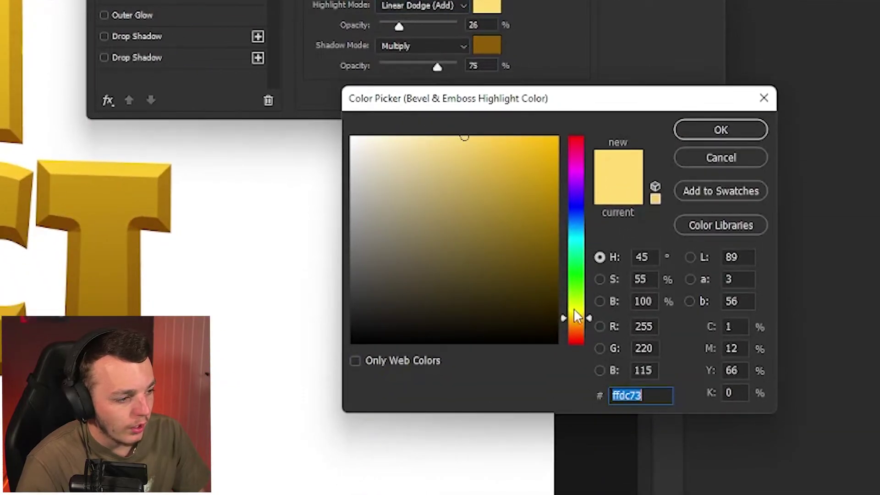
drag(575, 316, 573, 319)
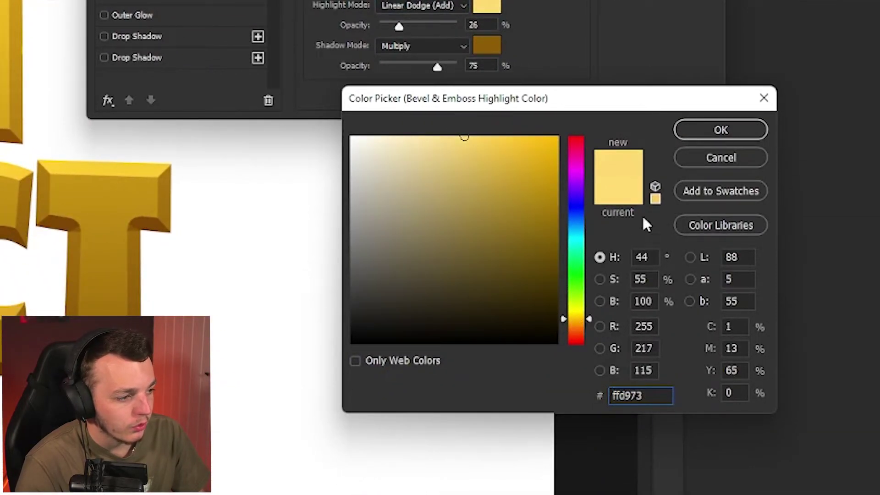
click(703, 132)
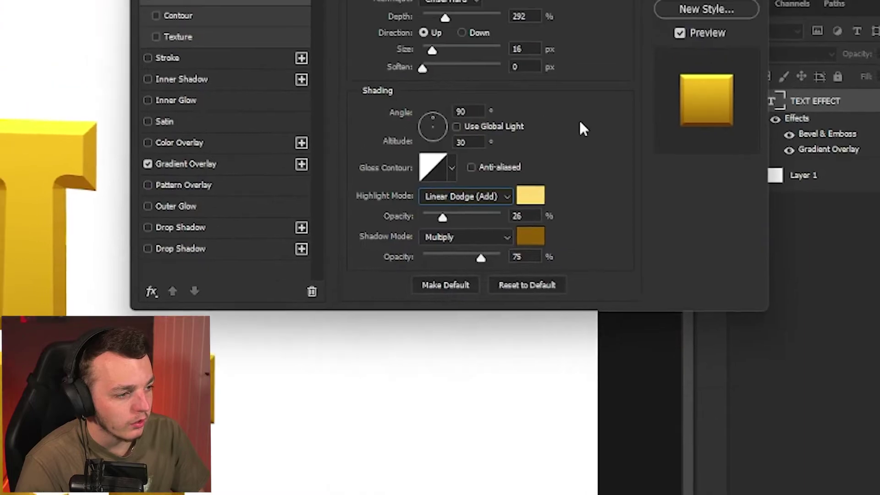
click(468, 237)
click(470, 239)
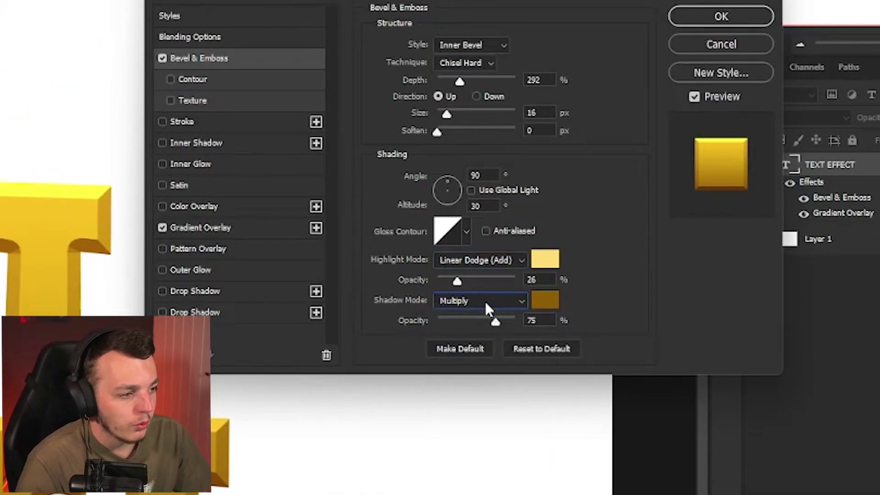
click(545, 300)
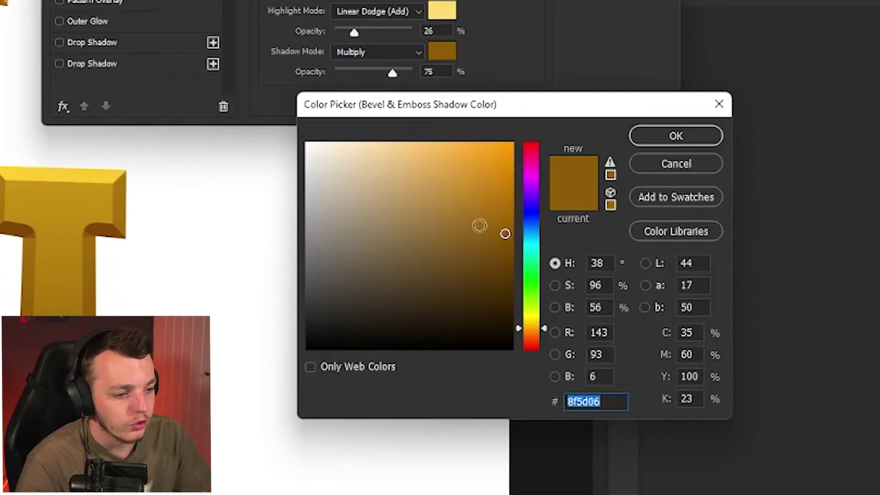
click(676, 137)
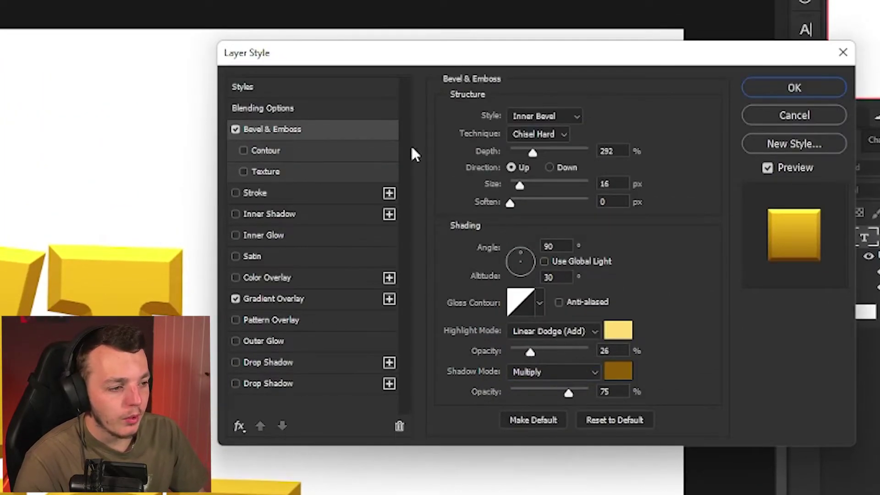
Add a black drop shadow outline with 0 distance, 100% spread and 21 px size
click(284, 362)
click(611, 117)
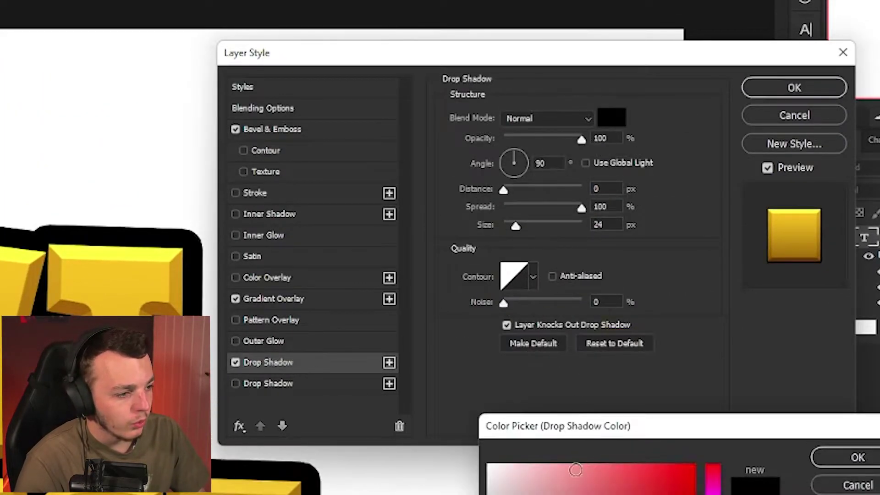
click(857, 457)
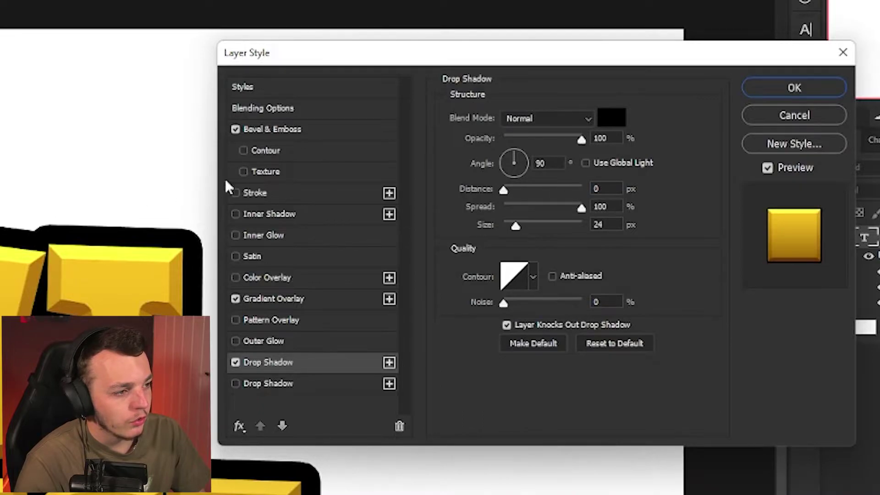
click(572, 122)
click(476, 137)
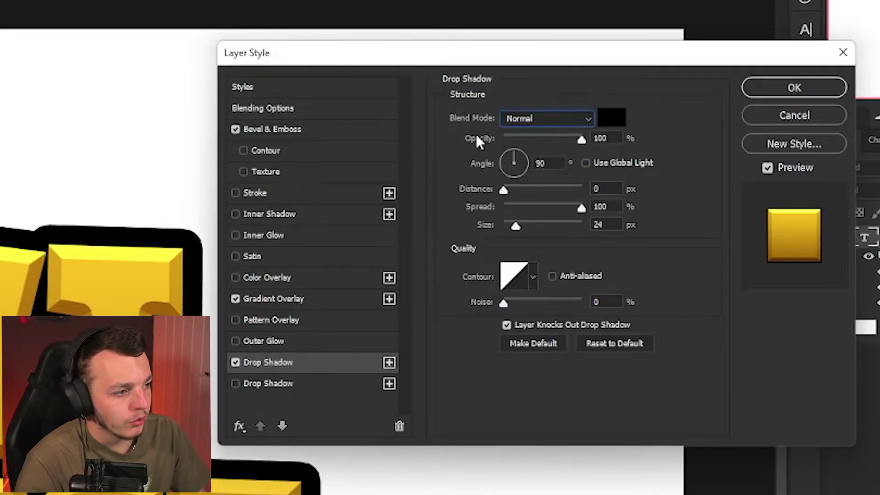
drag(581, 209, 780, 178)
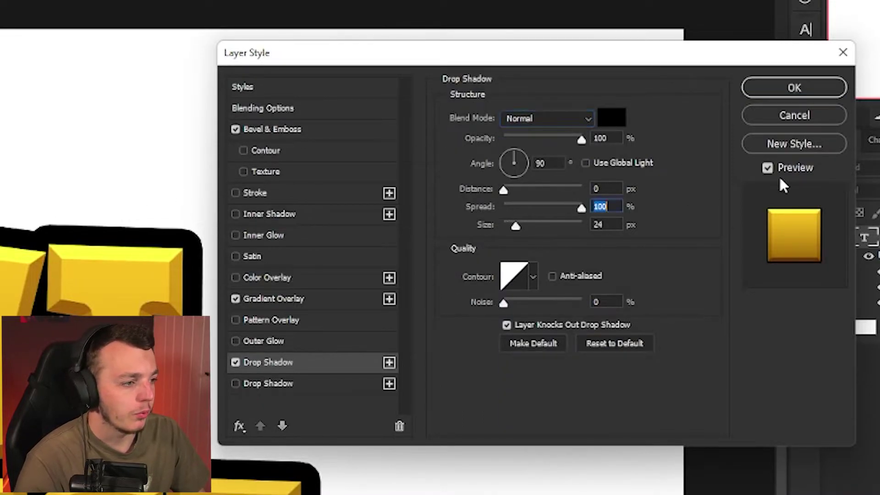
drag(516, 225, 513, 225)
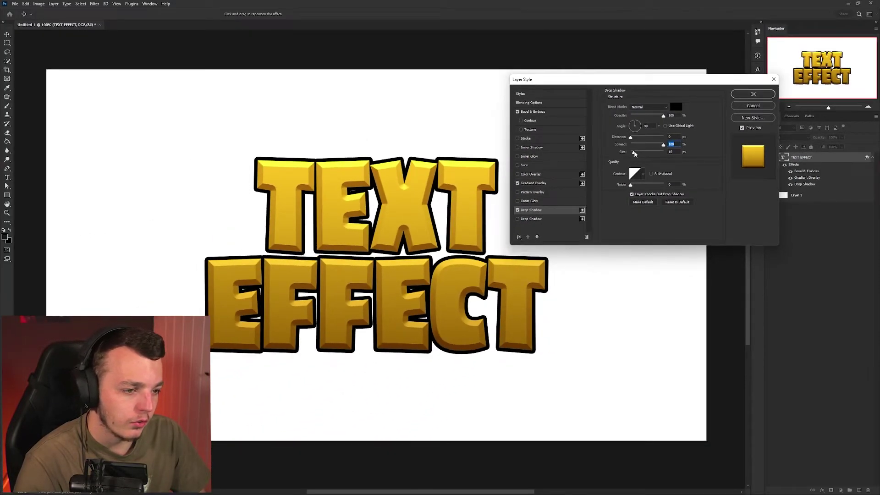
drag(634, 154, 637, 154)
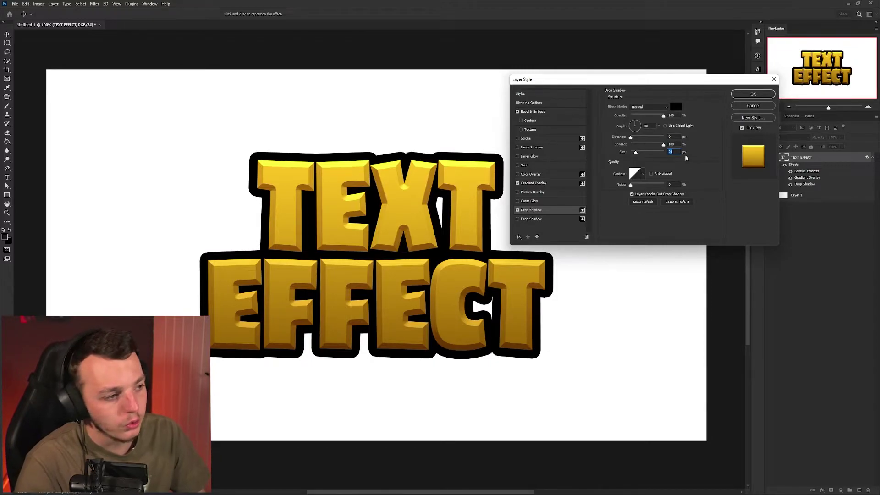
Group the text layer into Group 1 and give the group a 92 px Outer Glow
click(747, 95)
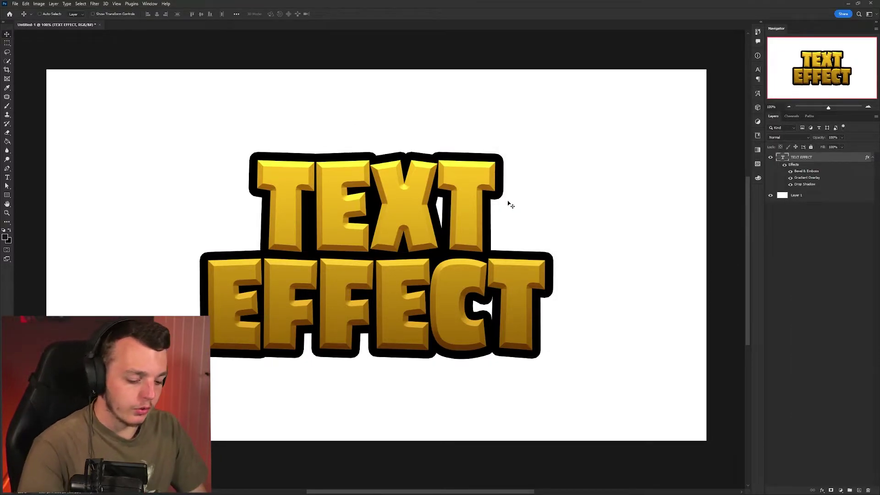
key(ctrl)
key(ctrl+g)
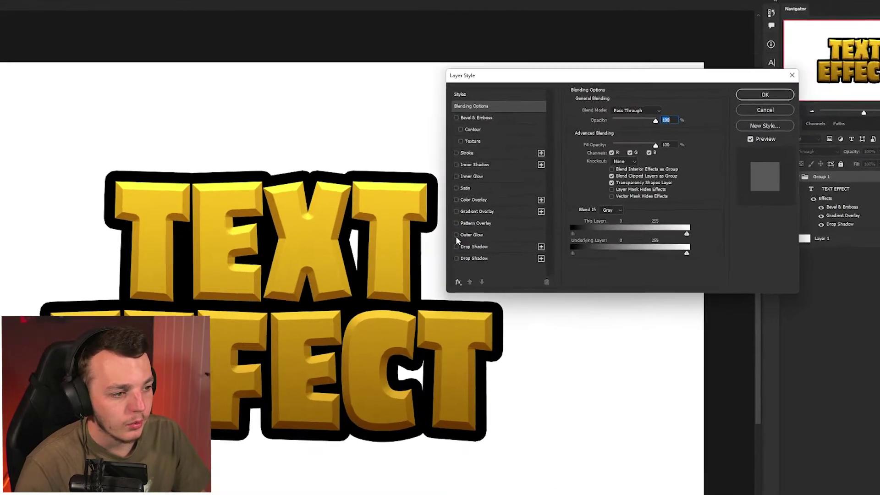
click(531, 201)
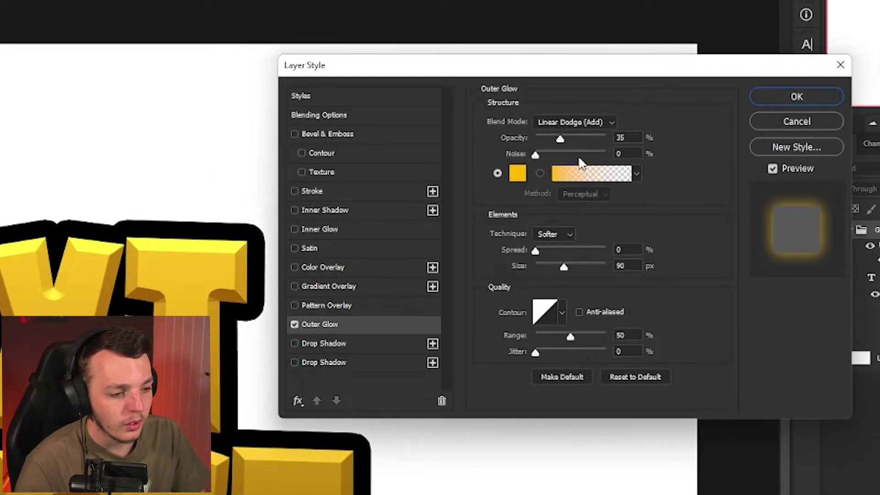
drag(563, 267, 565, 267)
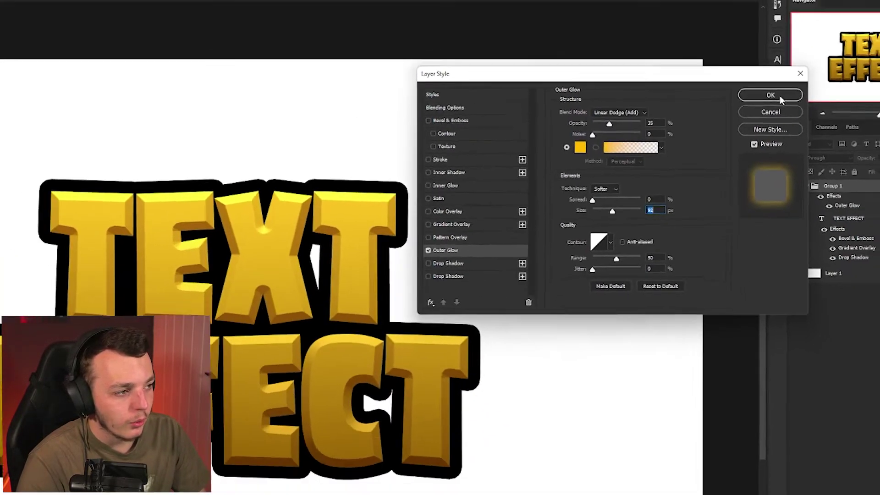
Enlarge Group 1's Outer Glow to size 125 with higher opacity and a darker colour
click(797, 96)
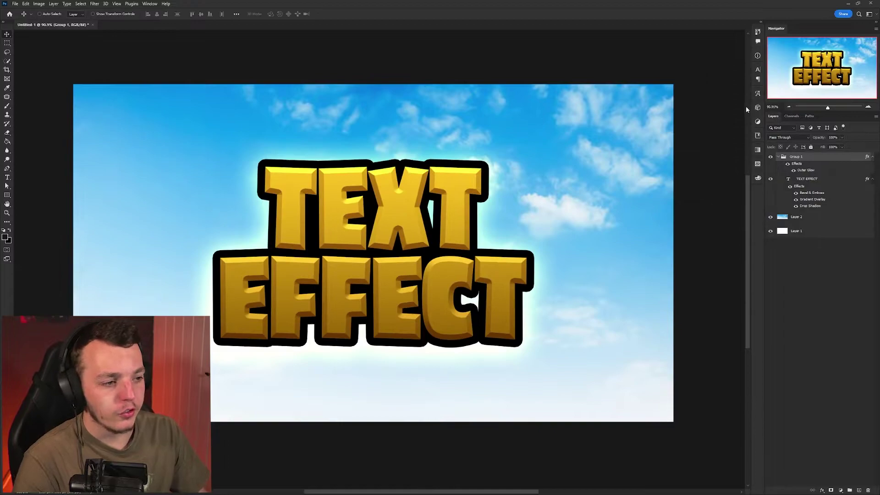
scroll(432, 182, down, 1)
scroll(432, 182, up, 1)
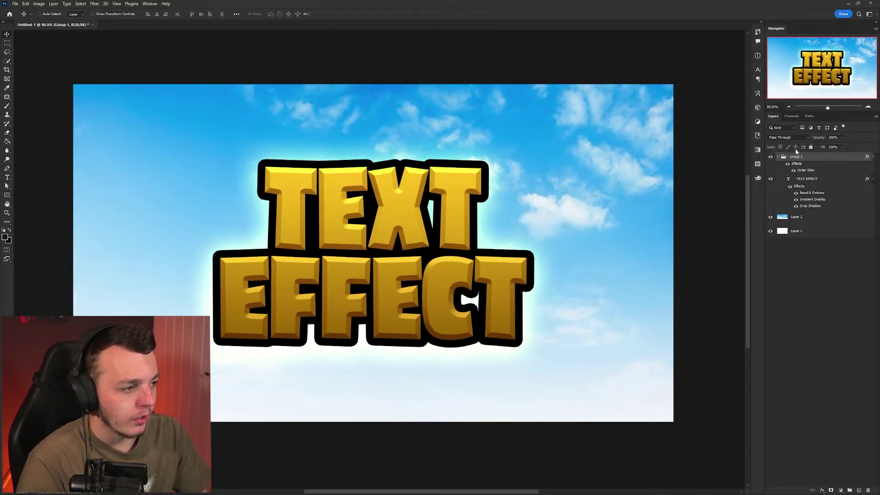
double_click(828, 159)
drag(651, 113, 660, 114)
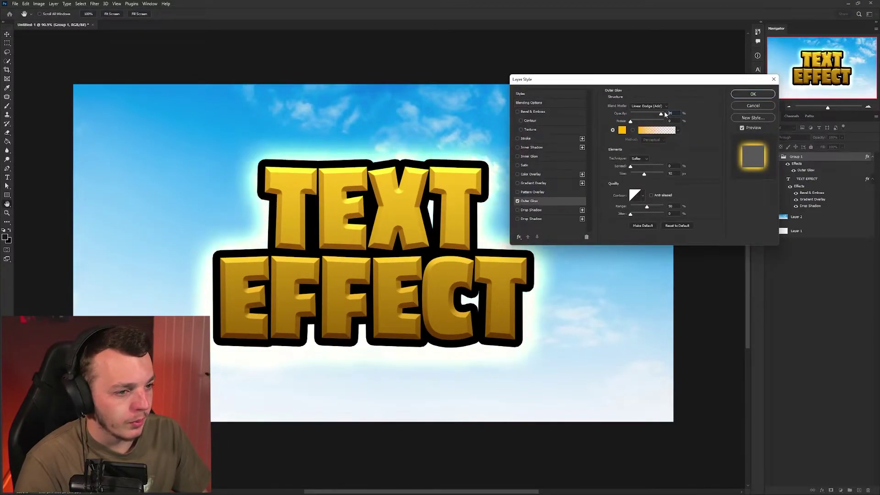
drag(644, 174, 648, 175)
click(621, 130)
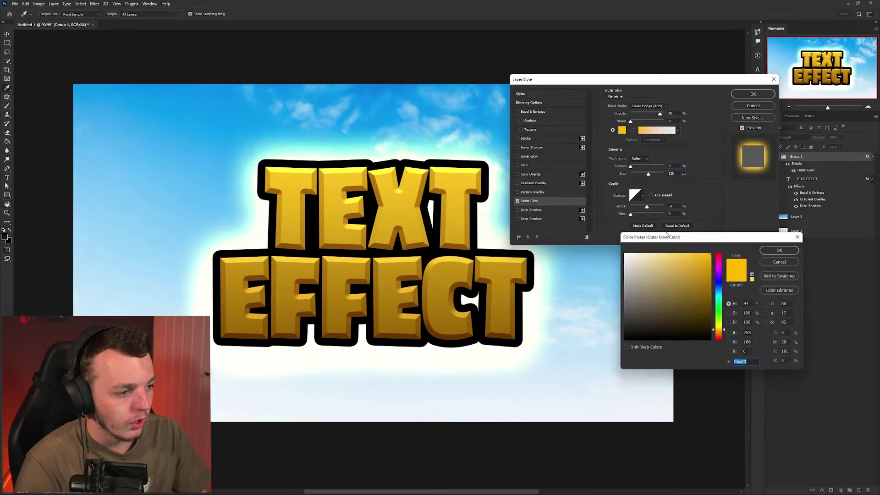
drag(681, 263, 698, 300)
click(772, 250)
Raise the glow opacity to 100 and set its colour to sky blue
mouse_move(660, 114)
mouse_down()
mouse_move(653, 112)
mouse_move(663, 113)
mouse_up()
click(621, 131)
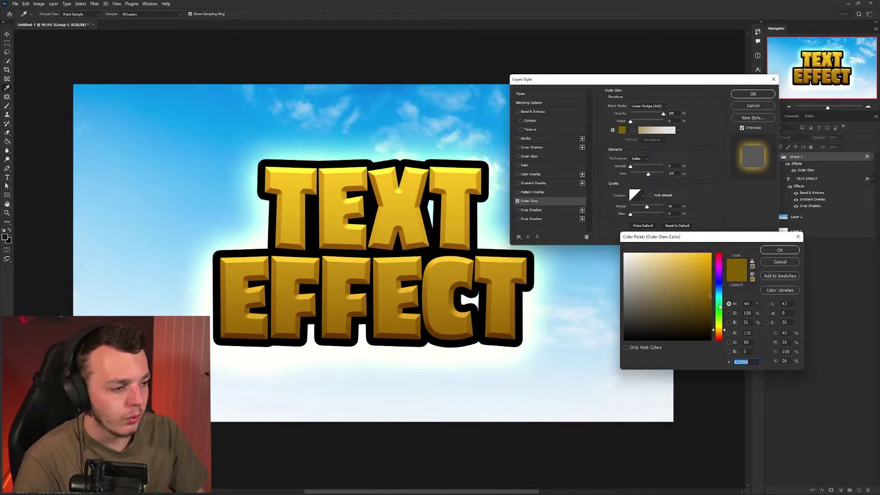
mouse_move(720, 307)
mouse_down()
mouse_move(723, 286)
mouse_move(680, 278)
mouse_move(694, 288)
mouse_move(722, 286)
mouse_up()
click(478, 109)
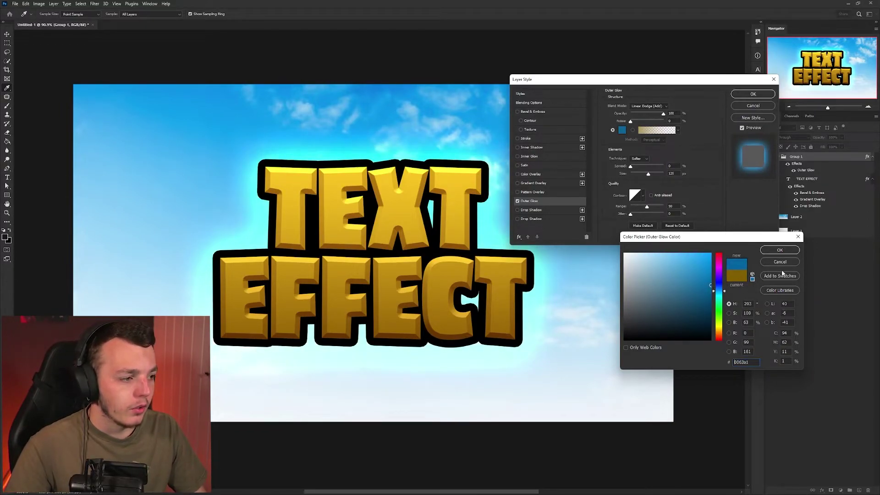
click(779, 250)
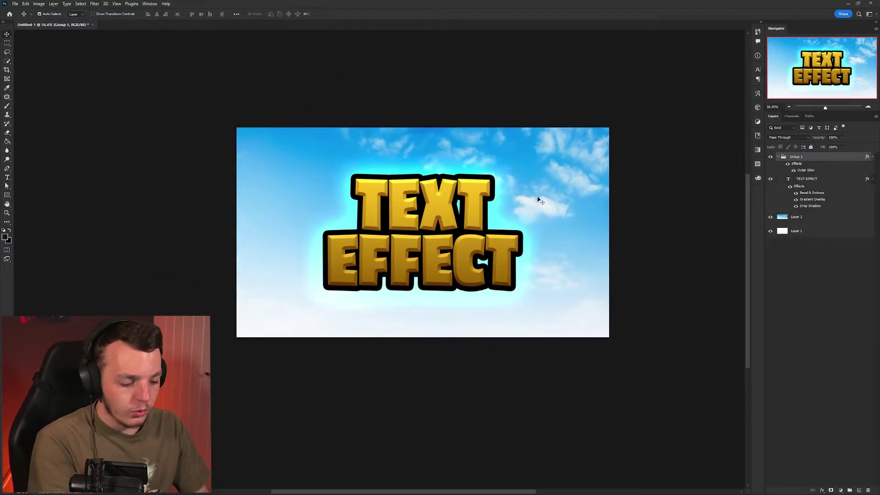
Add a new empty layer and eyedrop the yellow of the lettering
key(ctrl+shift+n)
key(Return)
key(i)
click(448, 190)
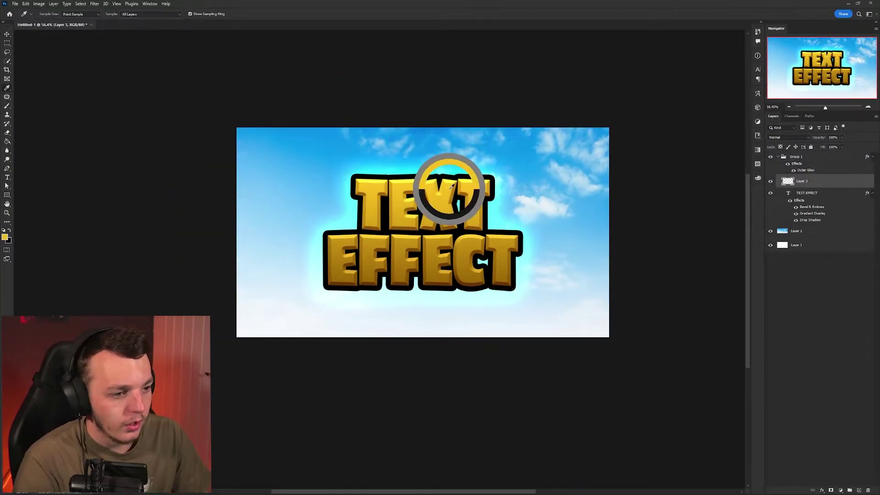
Set up a large, soft-edged brush
scroll(447, 195, up, 1)
key(b)
drag(449, 210, 510, 201)
drag(473, 277, 495, 238)
drag(454, 225, 479, 215)
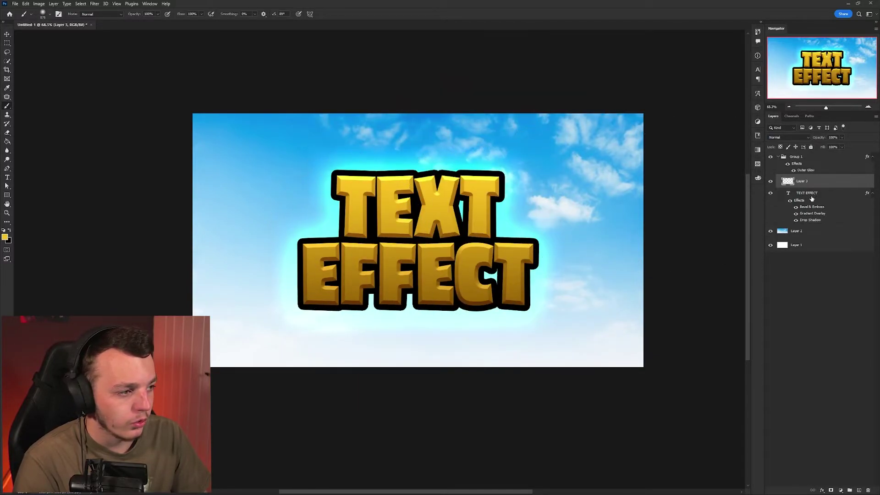
Move Layer 3 to the top, paint soft yellow over the lettering, and set it to Linear Dodge (Add)
mouse_move(824, 185)
mouse_down()
mouse_move(812, 153)
mouse_move(820, 154)
mouse_up()
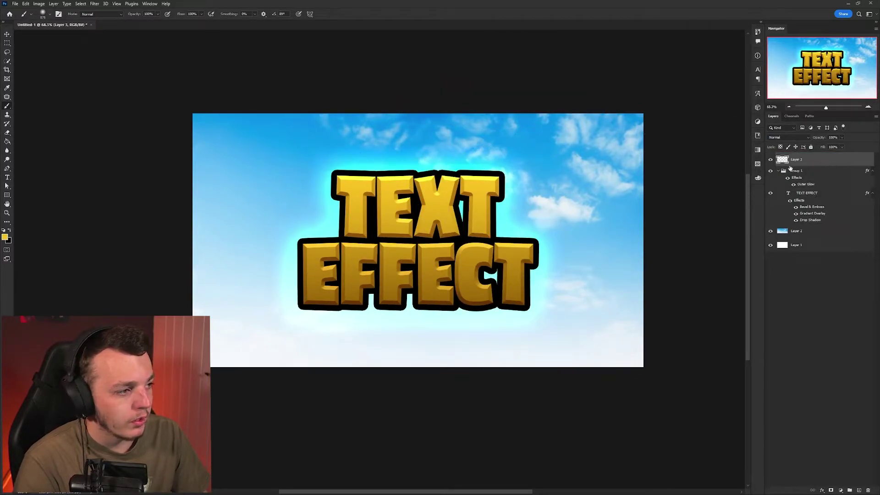
click(463, 206)
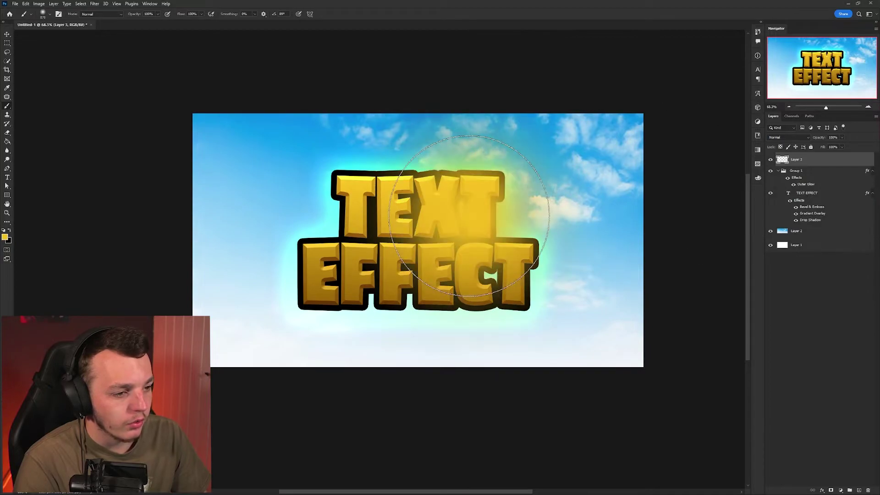
click(376, 262)
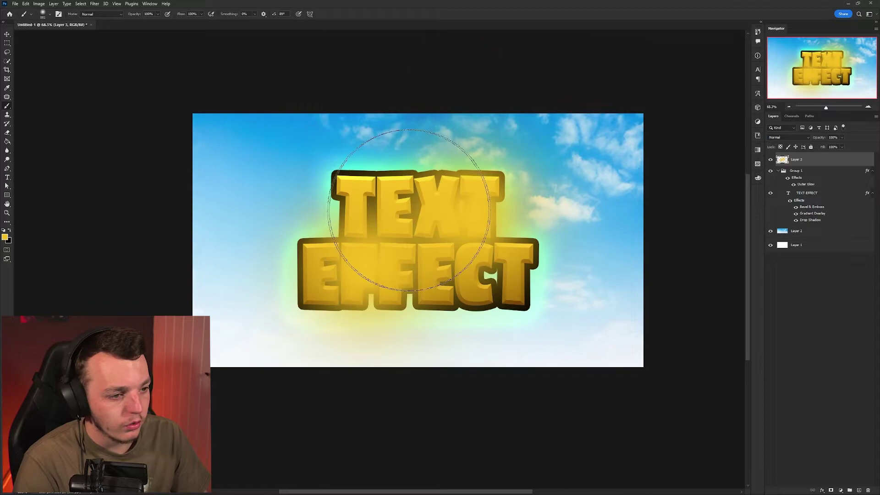
click(787, 137)
click(789, 208)
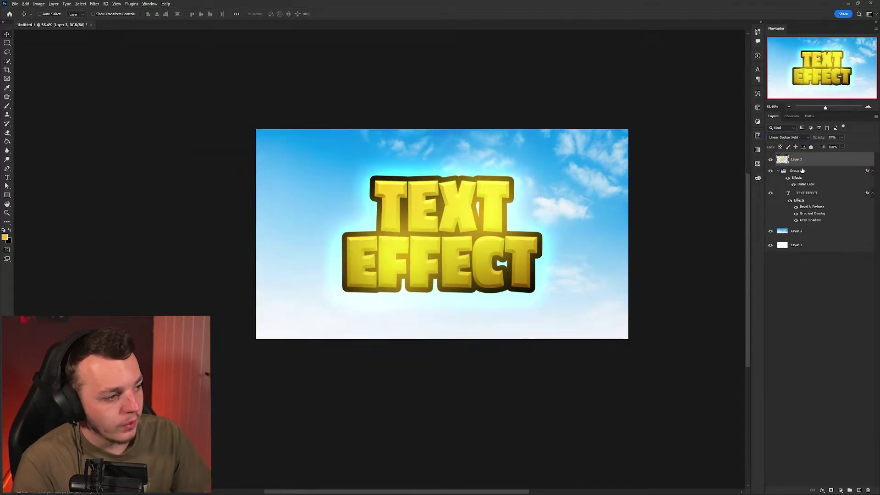
Clip Layer 3 to Group 1 and lower its opacity
alt+click(804, 166)
scroll(514, 206, down, 3)
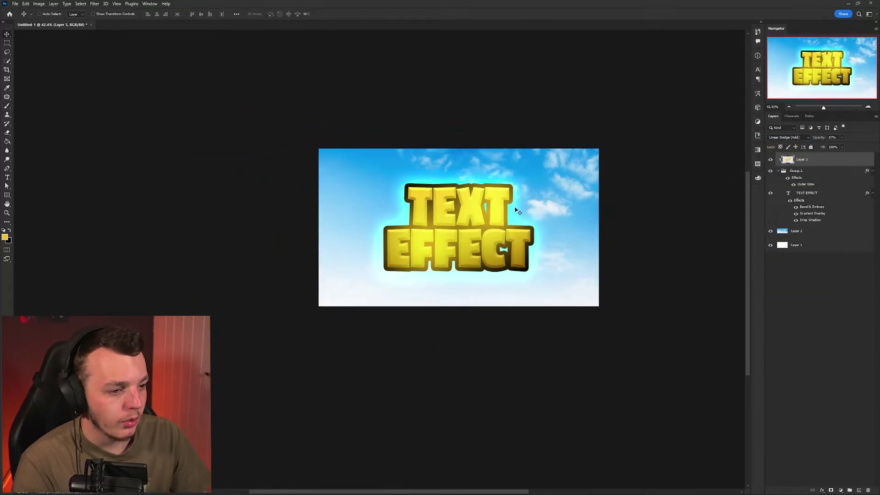
drag(517, 206, 529, 205)
click(771, 160)
click(772, 160)
key(3)
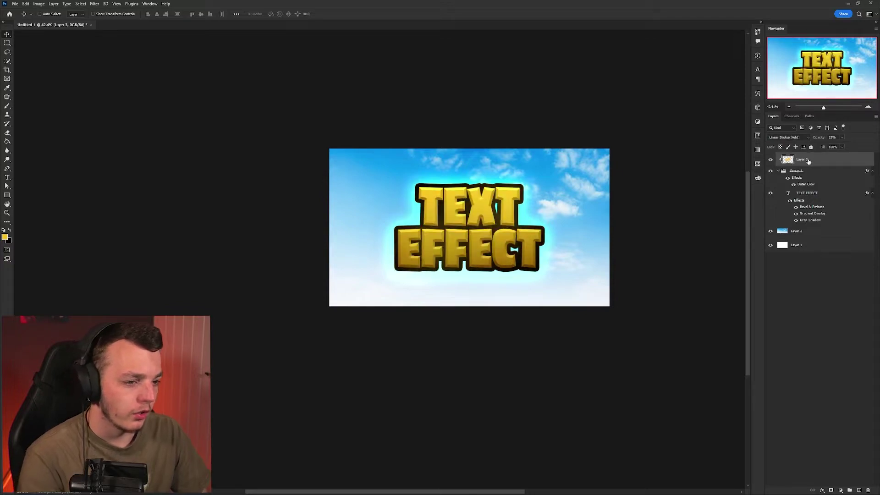
key(4)
key(5)
Free-transform the yellow paint to be taller and narrower
key(ctrl+t)
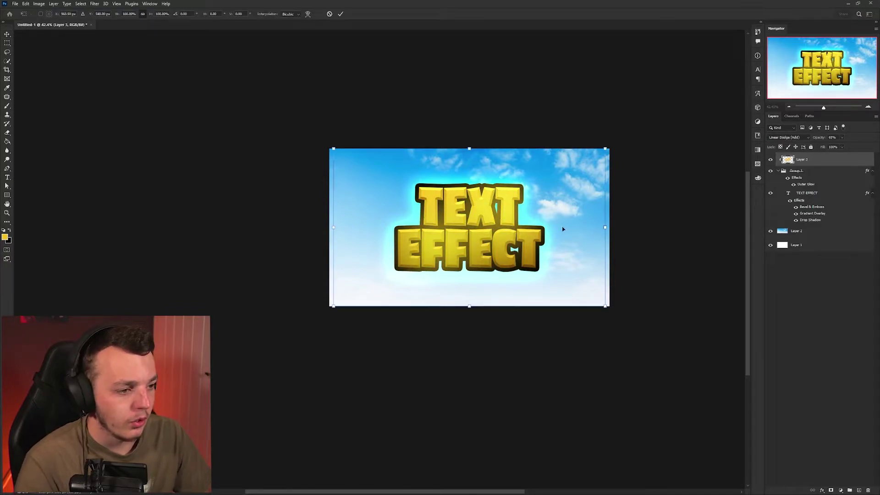
drag(606, 228, 534, 226)
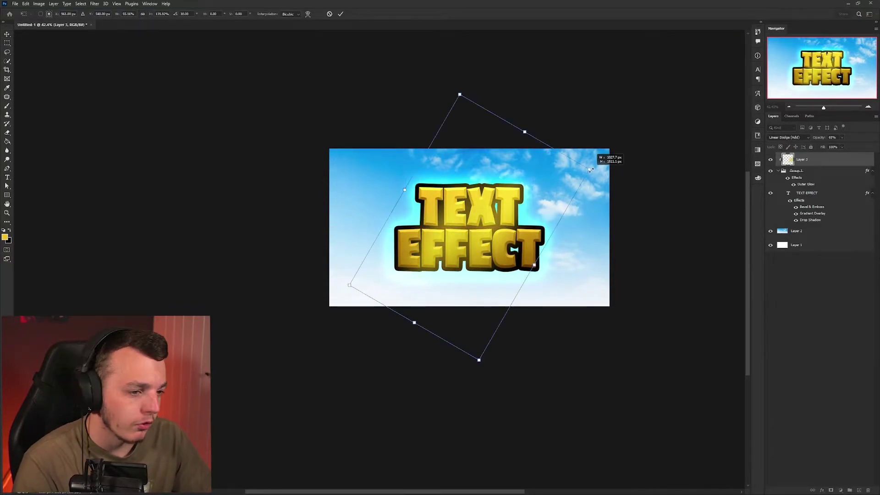
mouse_move(590, 169)
mouse_down()
mouse_move(603, 175)
mouse_move(587, 175)
mouse_up()
key(Return)
Shift the paint's hue to about -20 with Hue/Saturation
key(ctrl+u)
drag(630, 252, 625, 253)
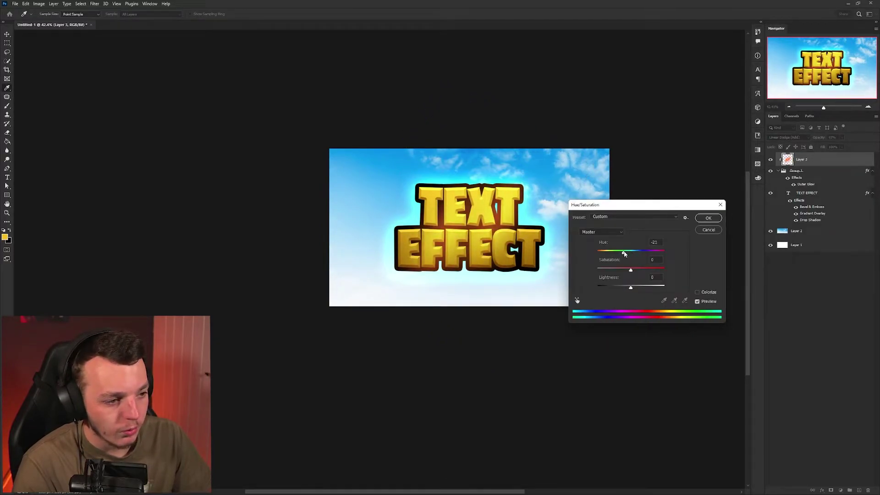
click(708, 218)
scroll(526, 191, up, 4)
scroll(506, 215, down, 2)
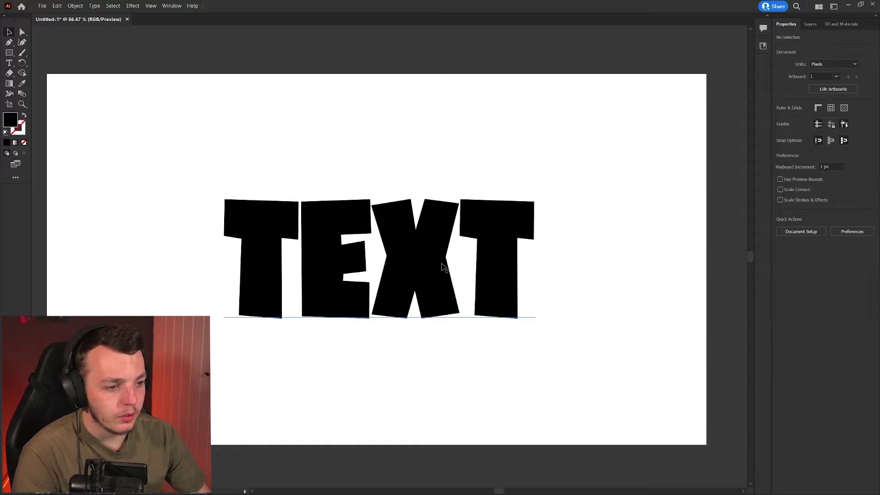
Duplicate TEXT above the artboard and give the original a white fill and black stroke
drag(443, 267, 443, 37)
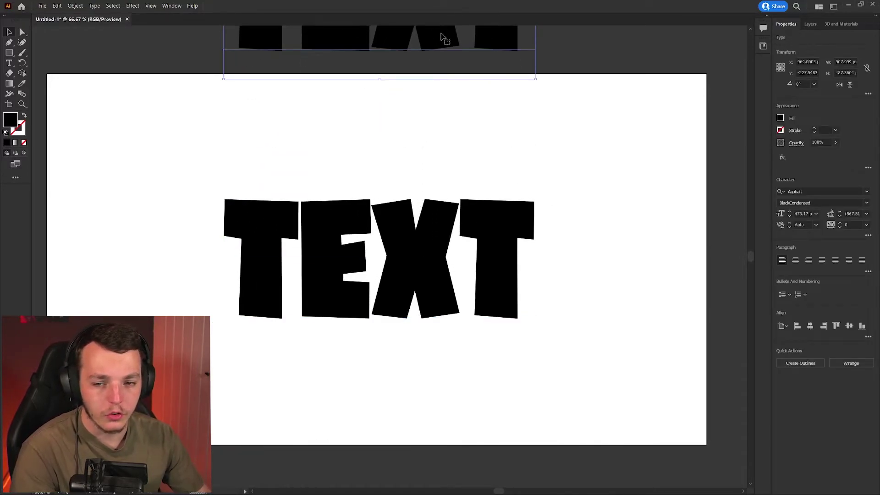
click(436, 257)
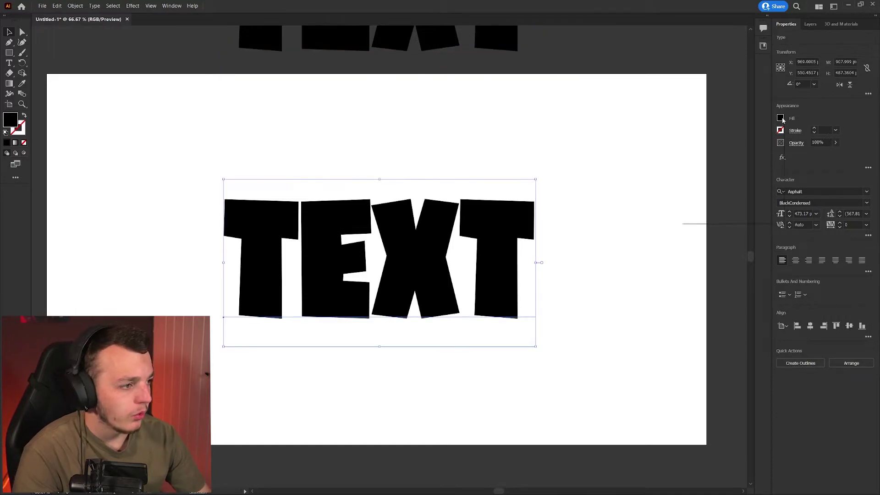
click(780, 119)
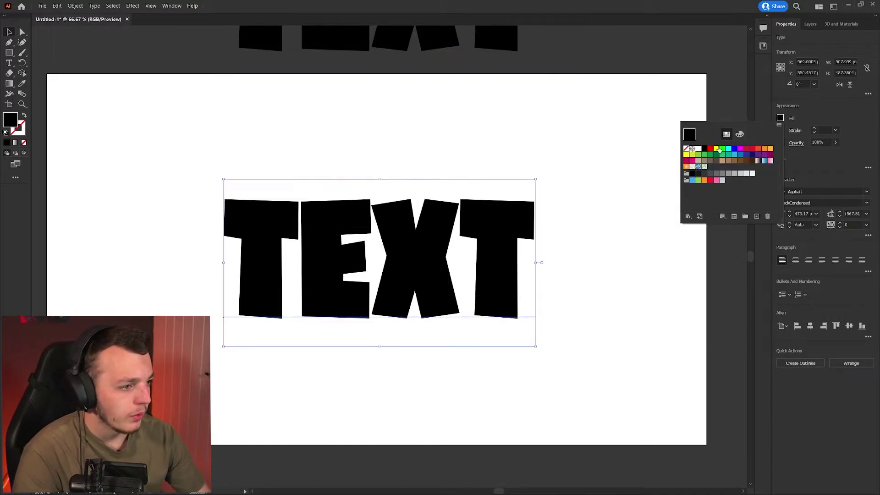
click(696, 149)
click(780, 130)
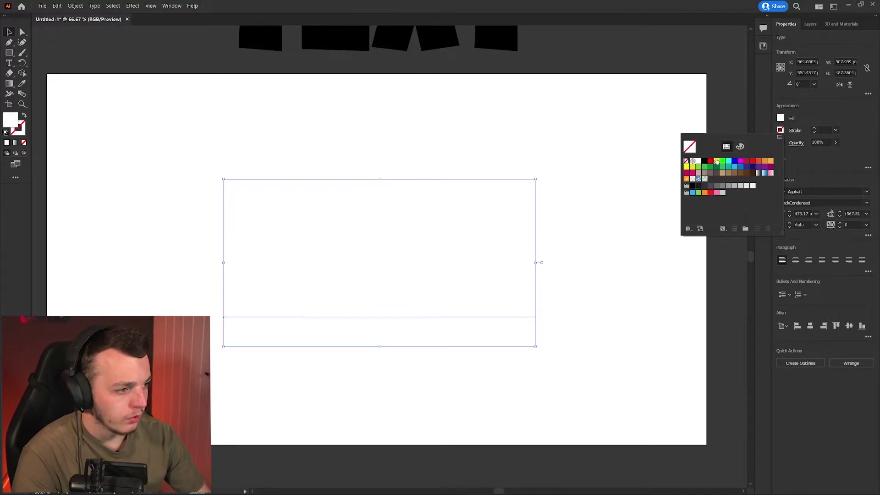
click(703, 150)
click(835, 131)
Set the stroke weight to 40 pt and expand the text with Object > Expand
click(846, 310)
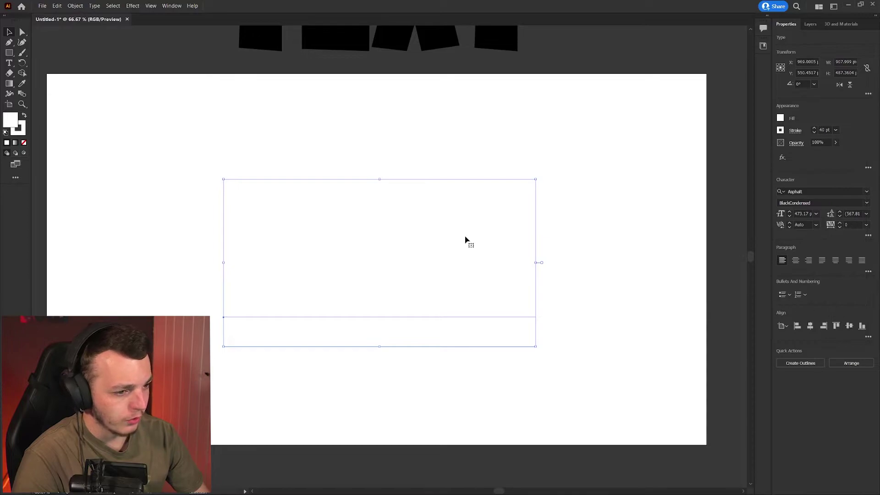
click(75, 6)
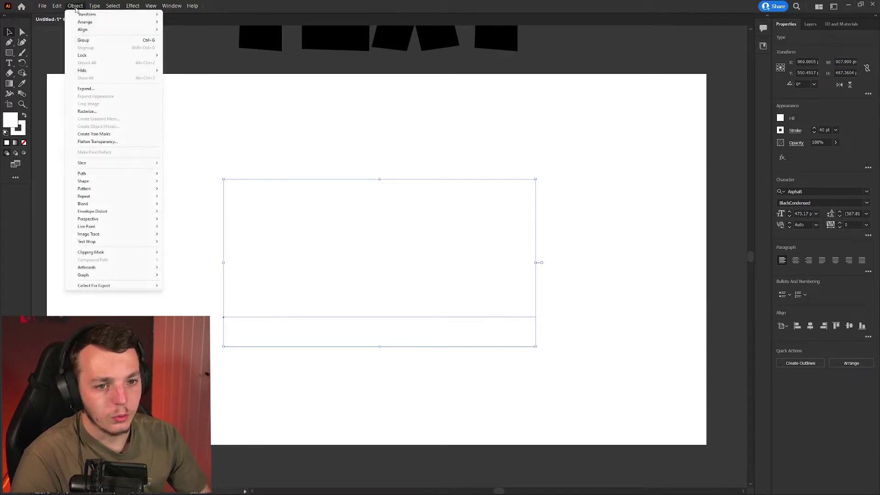
click(87, 90)
key(Return)
Expand the stroked letters again into outlines
drag(605, 146, 147, 361)
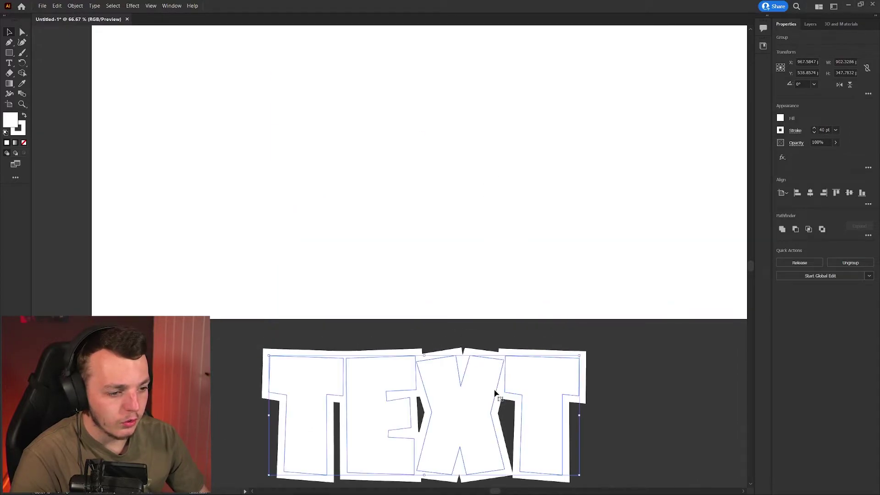
scroll(641, 294, down, 2)
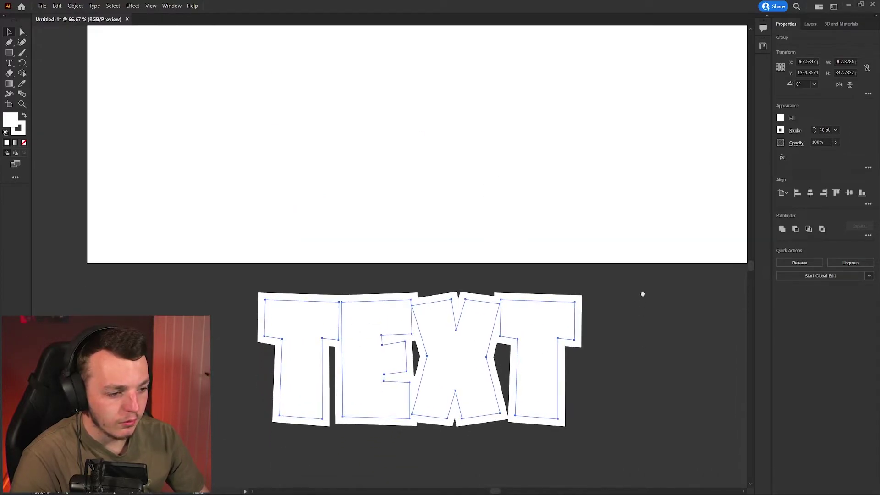
click(686, 289)
click(550, 316)
click(75, 5)
click(113, 89)
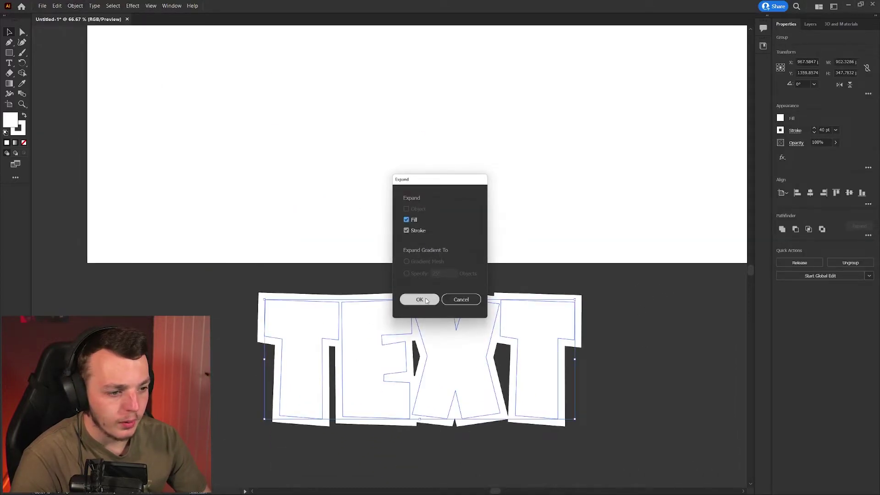
click(419, 298)
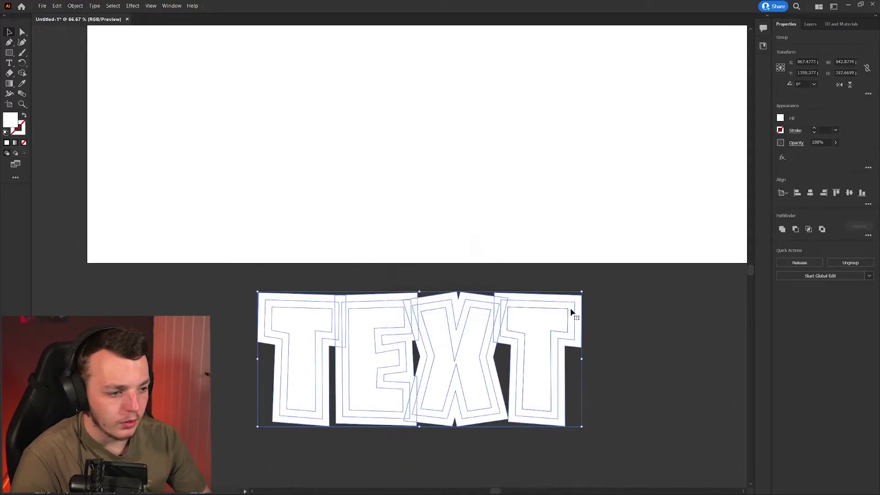
Merge all the outlined pieces into one shape with Pathfinder Unite
drag(572, 313, 556, 261)
click(170, 5)
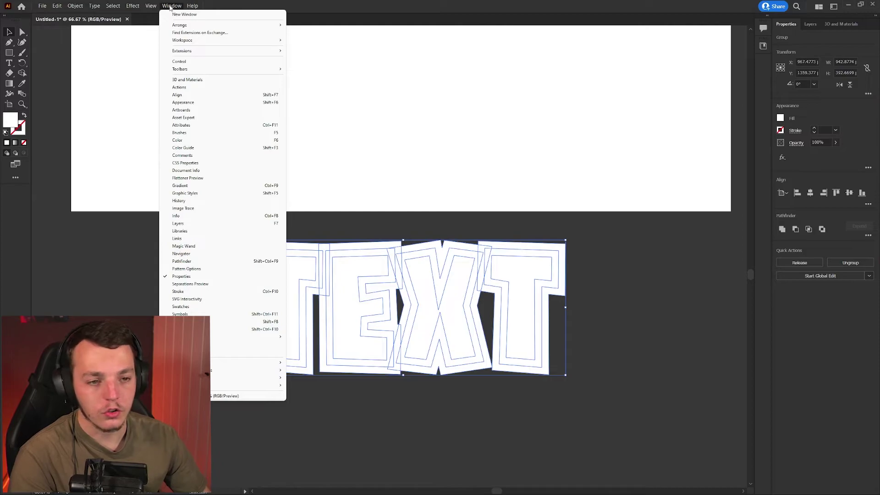
click(181, 261)
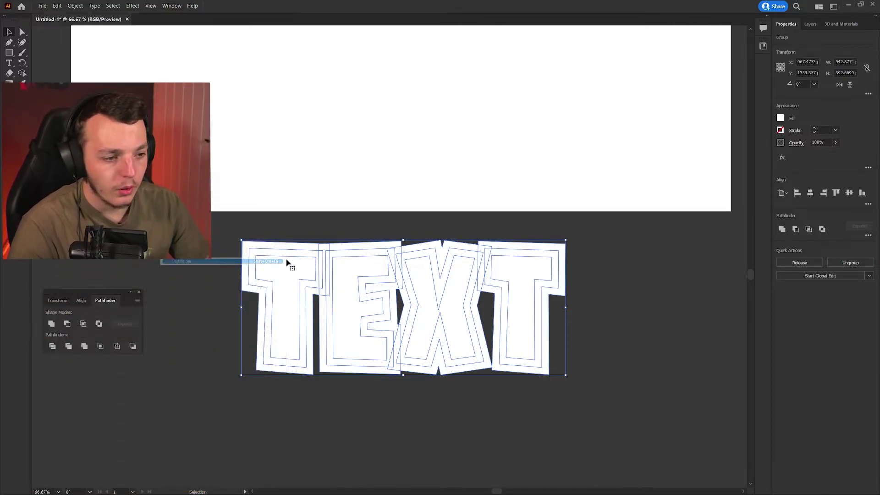
click(51, 323)
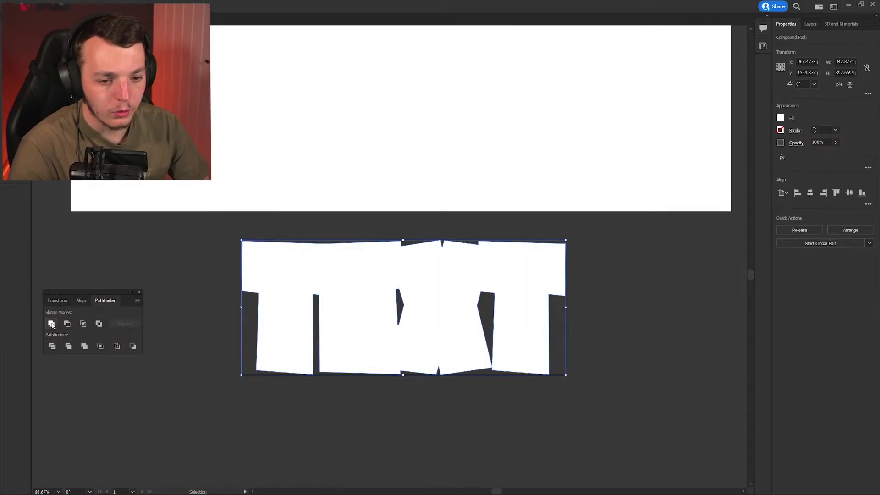
Move the merged white TEXT shape down about 135 px
click(196, 239)
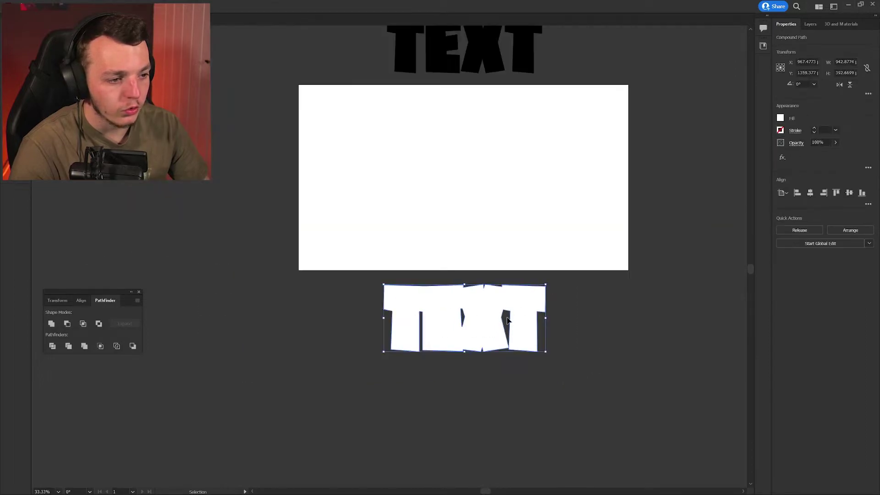
click(507, 212)
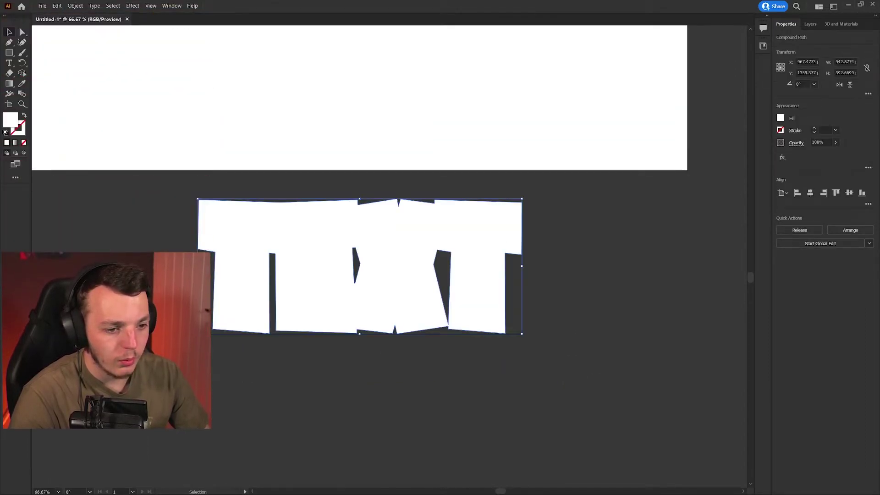
drag(361, 241, 383, 224)
click(401, 336)
drag(420, 248, 422, 309)
drag(408, 337, 450, 297)
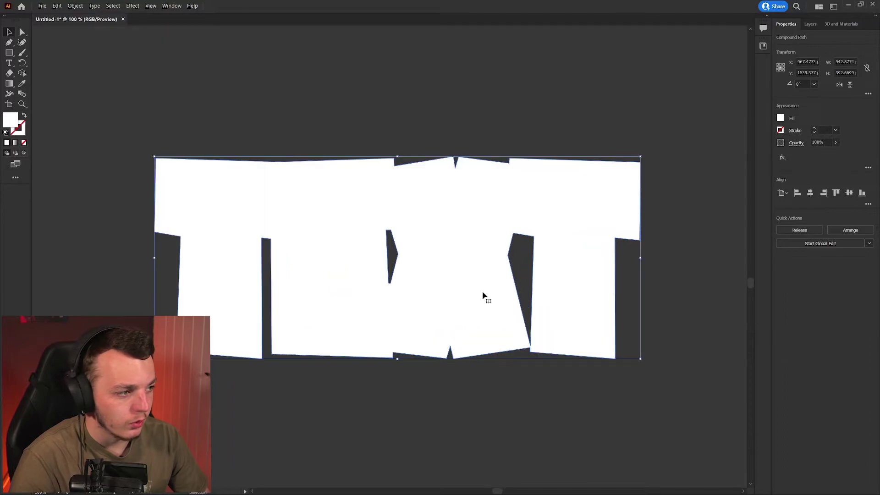
Extrude the white TEXT backing in 3D, tilt it to 38° X rotation, and shift it lower
click(838, 24)
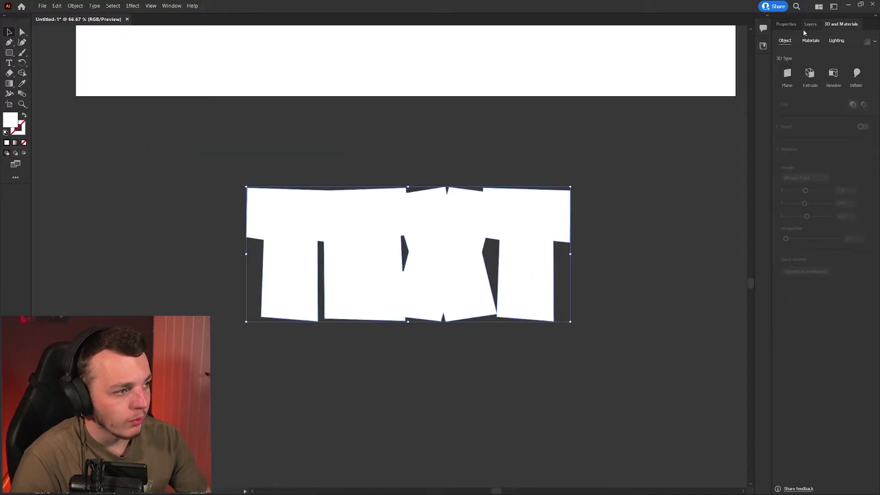
click(809, 74)
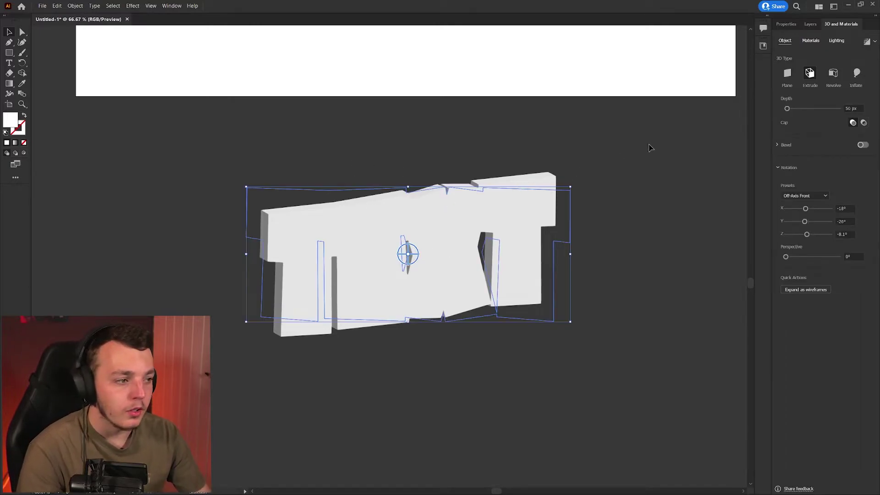
mouse_move(806, 210)
mouse_down()
mouse_move(797, 221)
mouse_move(811, 222)
mouse_up()
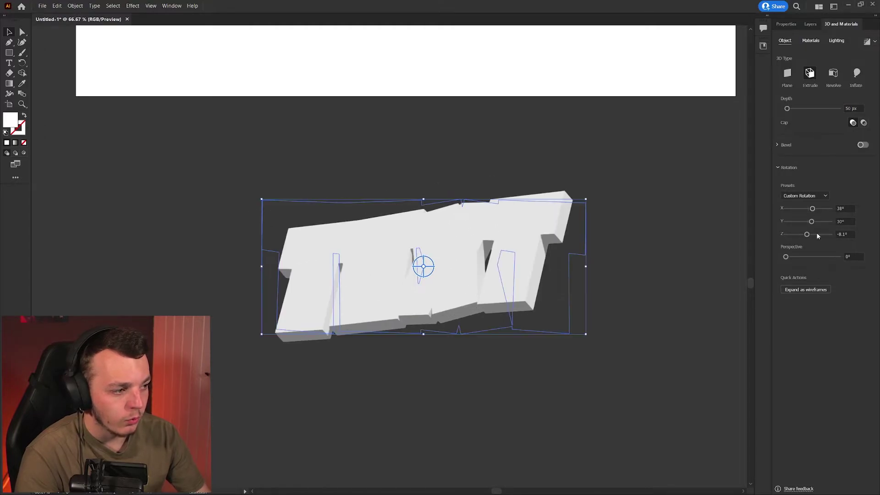
drag(505, 225, 506, 244)
Deepen the extrusion to about 75 px
click(576, 196)
click(530, 232)
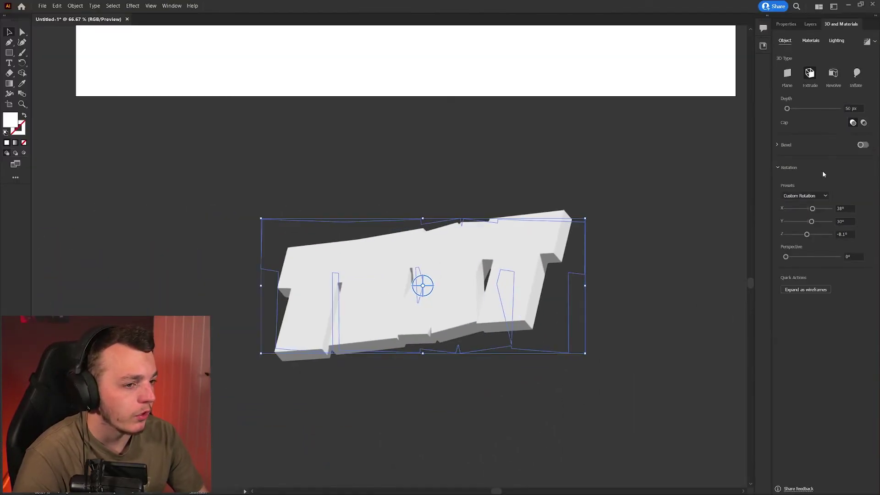
drag(787, 109, 788, 109)
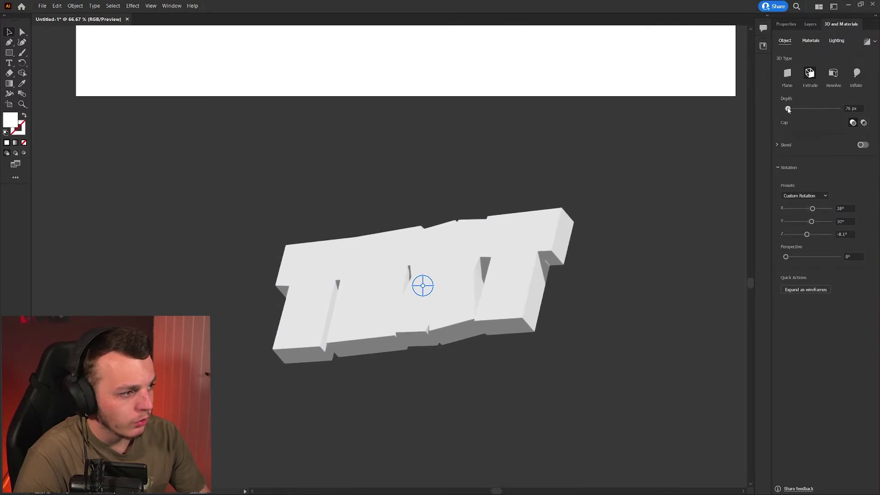
click(570, 173)
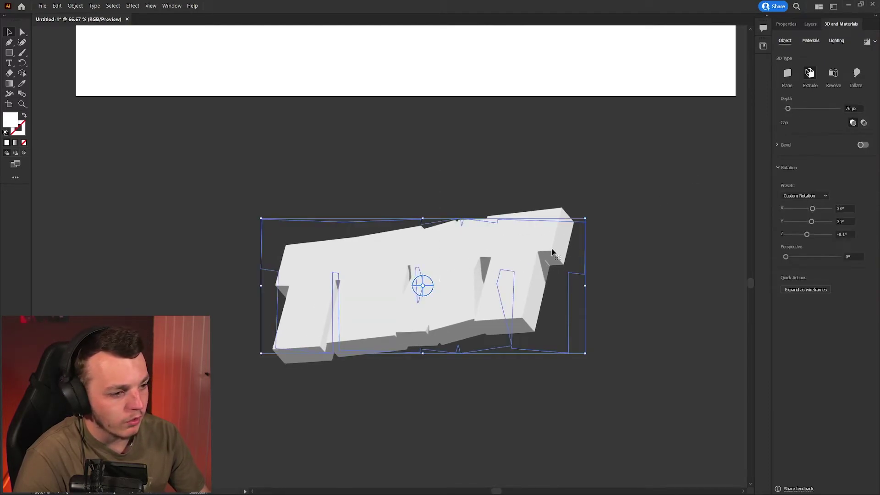
Try a narrow round bevel, then switch the bevel off
click(862, 145)
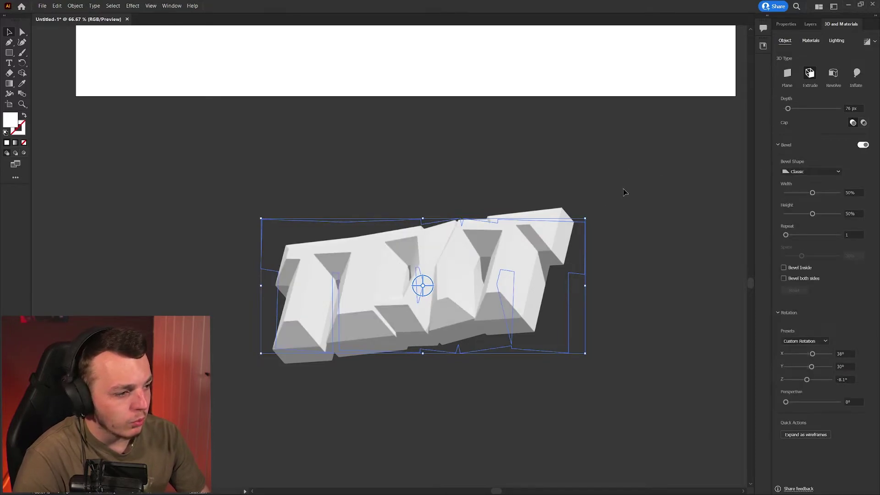
drag(812, 192, 790, 192)
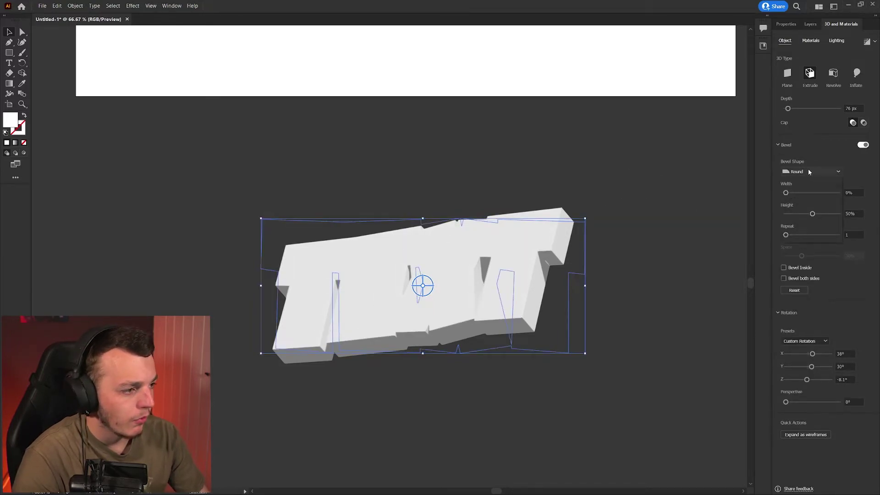
click(807, 172)
click(834, 157)
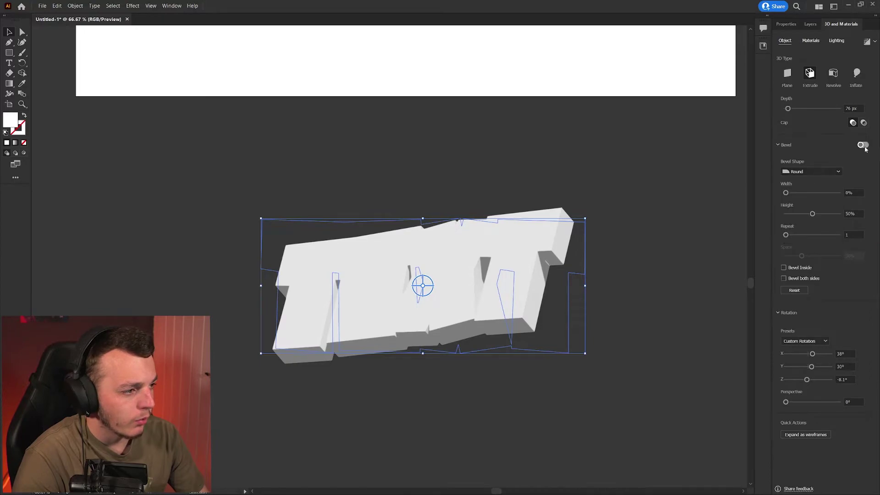
click(863, 146)
click(782, 145)
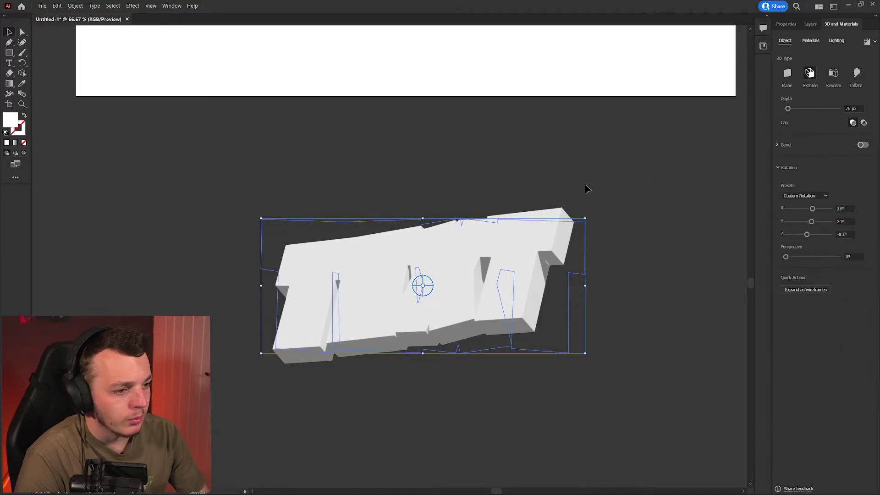
click(560, 187)
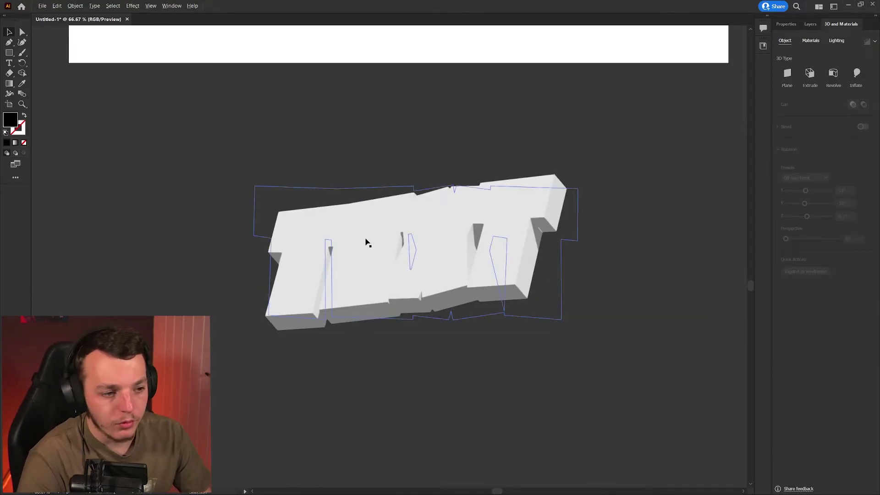
Move the flat black TEXT copy down onto the artboard
scroll(367, 242, down, 1)
drag(397, 205, 398, 223)
scroll(400, 221, down, 1)
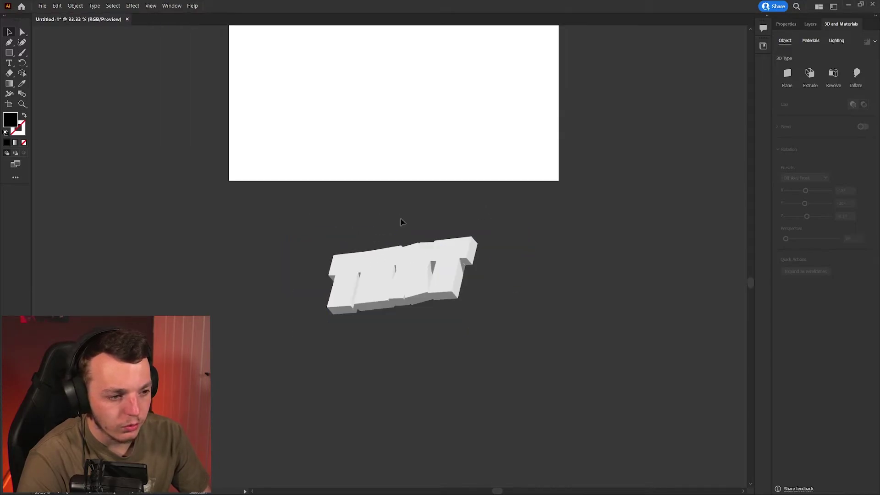
drag(411, 156, 409, 222)
drag(416, 40, 416, 178)
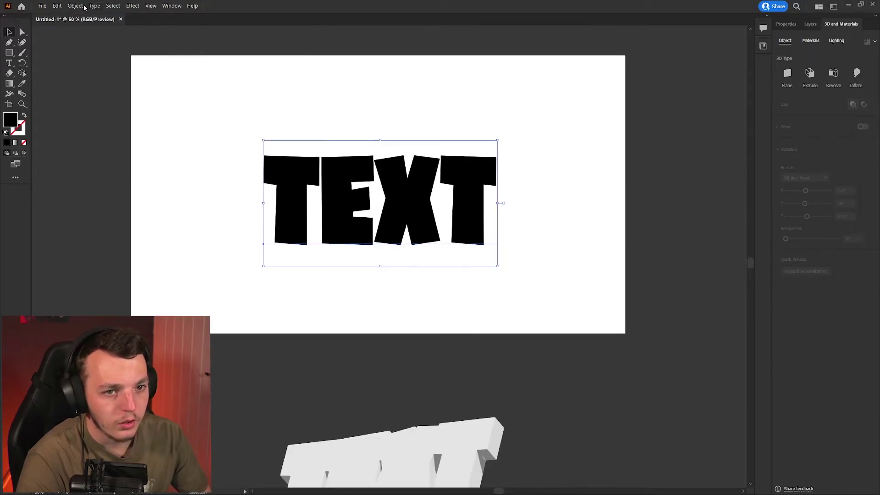
Expand the black TEXT into outlines and extrude it in 3D
click(82, 6)
click(95, 89)
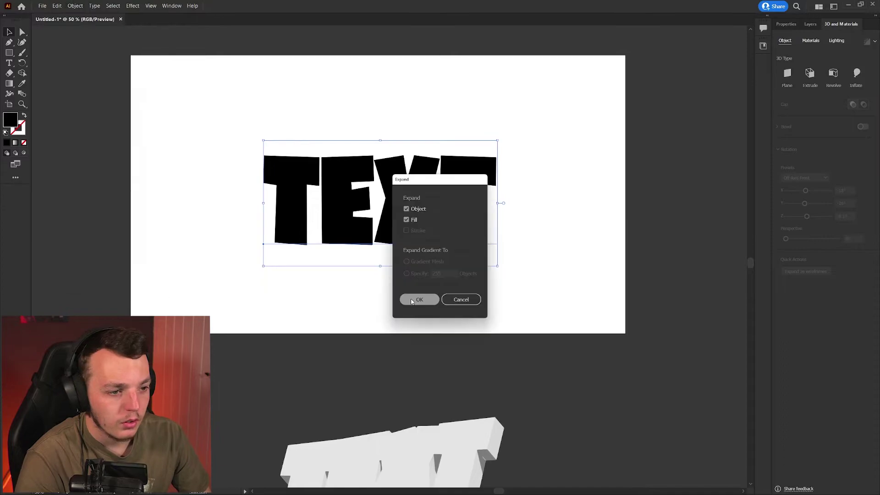
click(419, 298)
click(810, 73)
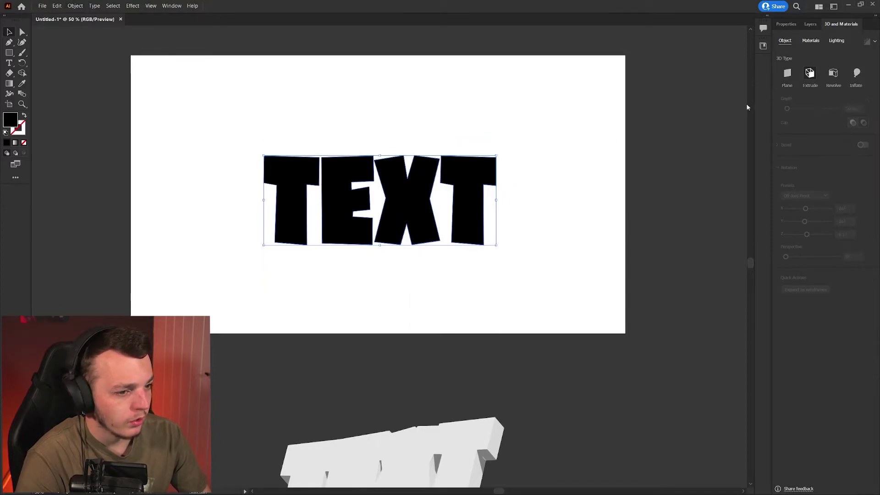
click(482, 447)
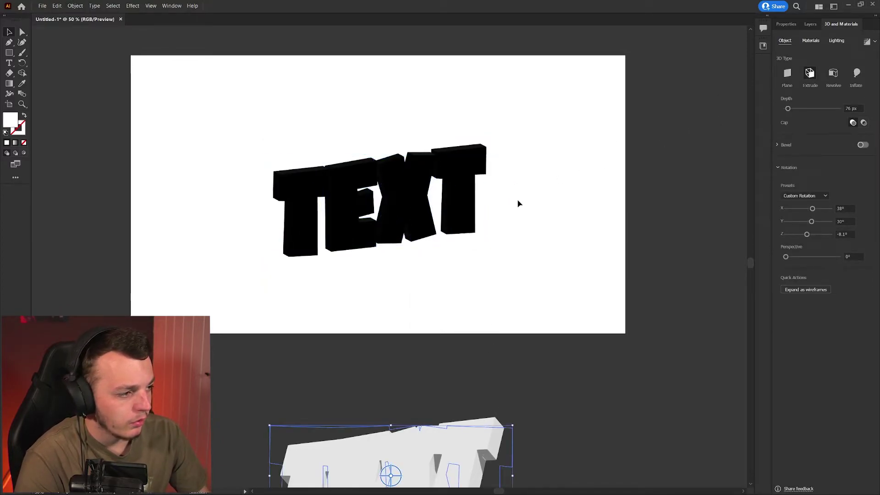
click(476, 202)
Set the black TEXT's X rotation to 38° and place it on the white backing
click(845, 209)
text(38)
key(Return)
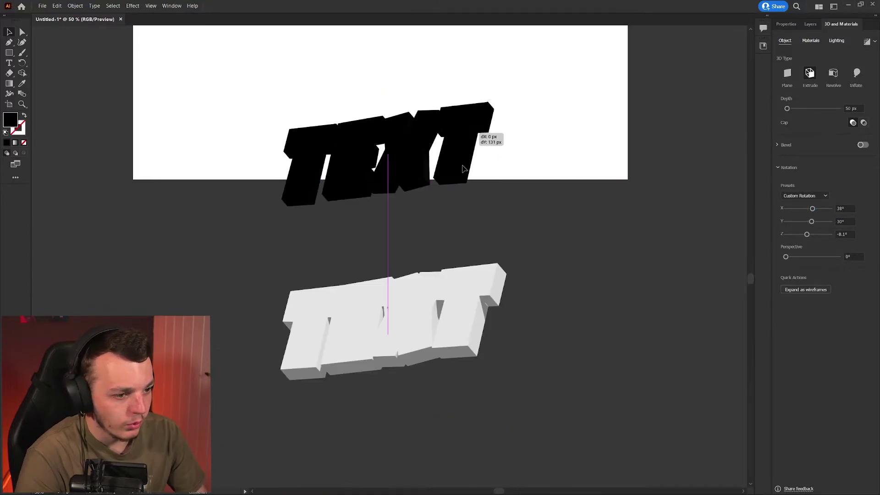
drag(462, 169, 466, 290)
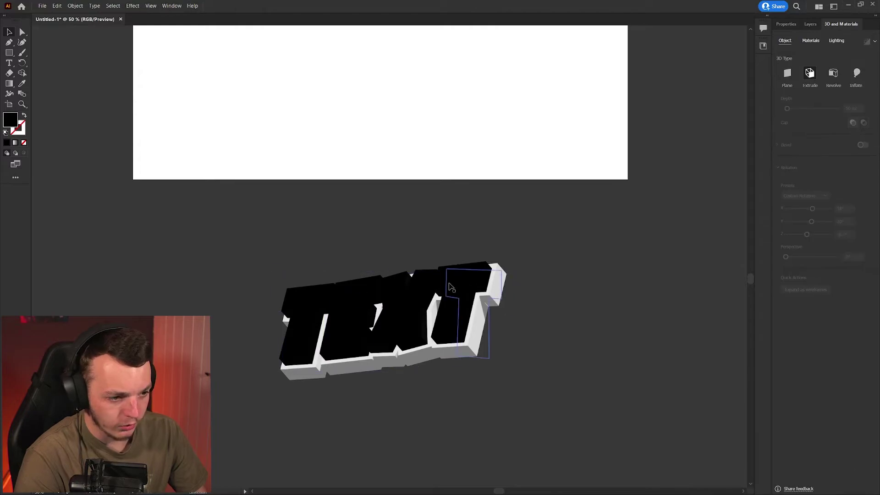
Fill the extruded TEXT letters light blue and nudge them slightly right
click(792, 25)
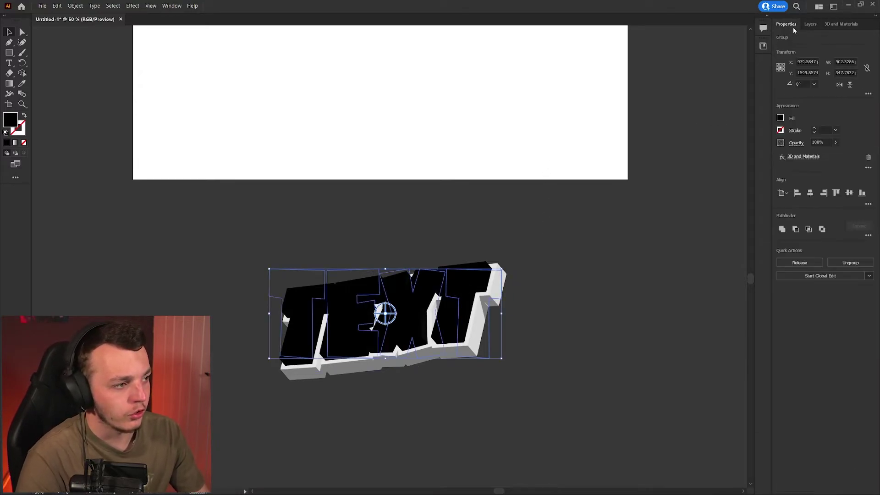
click(780, 119)
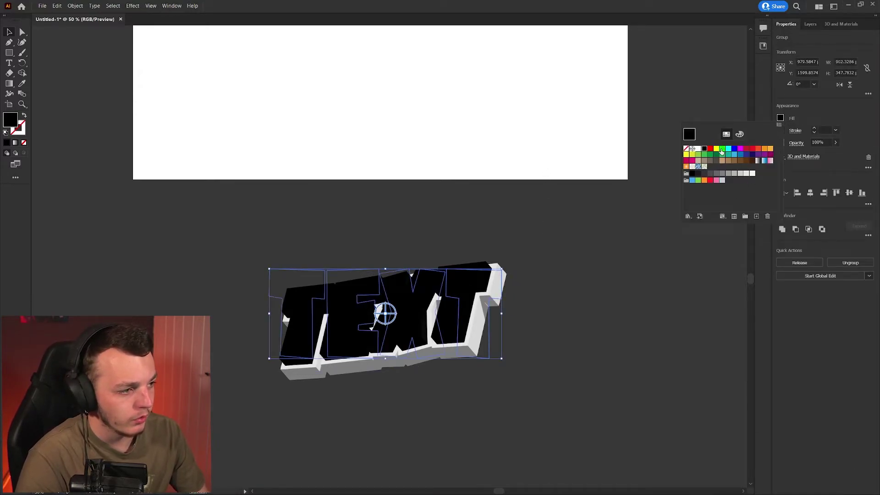
click(759, 149)
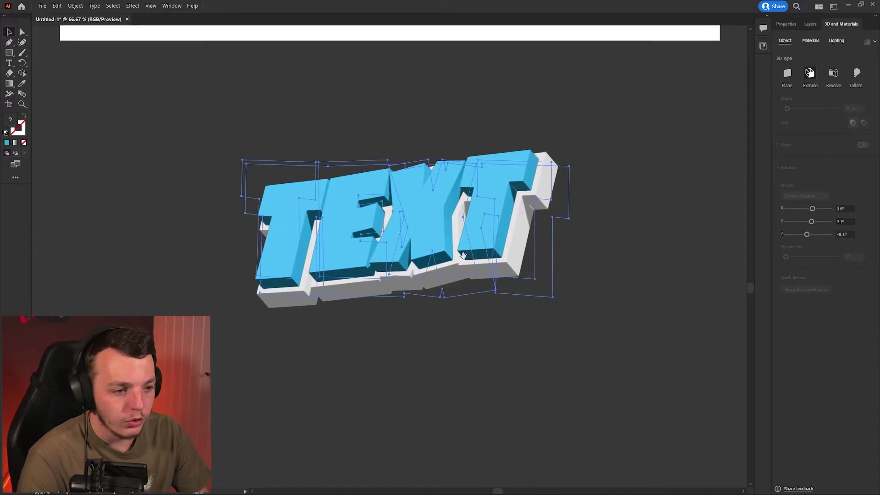
drag(453, 246, 460, 246)
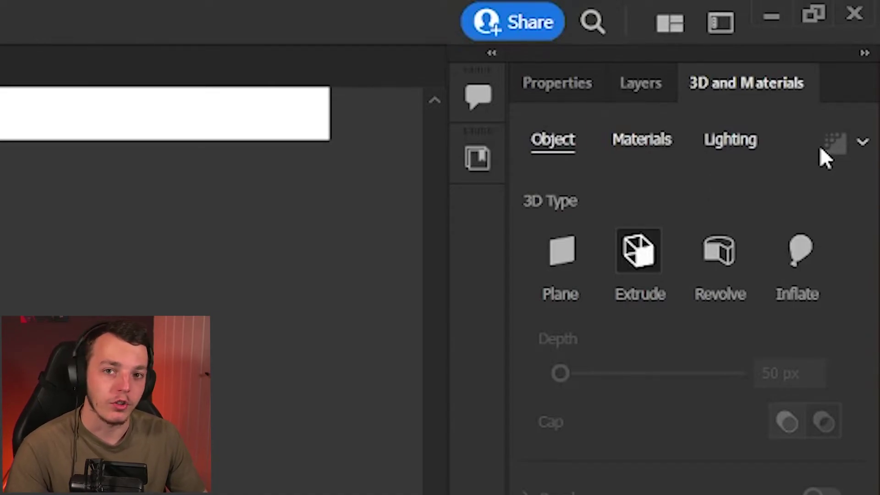
click(820, 147)
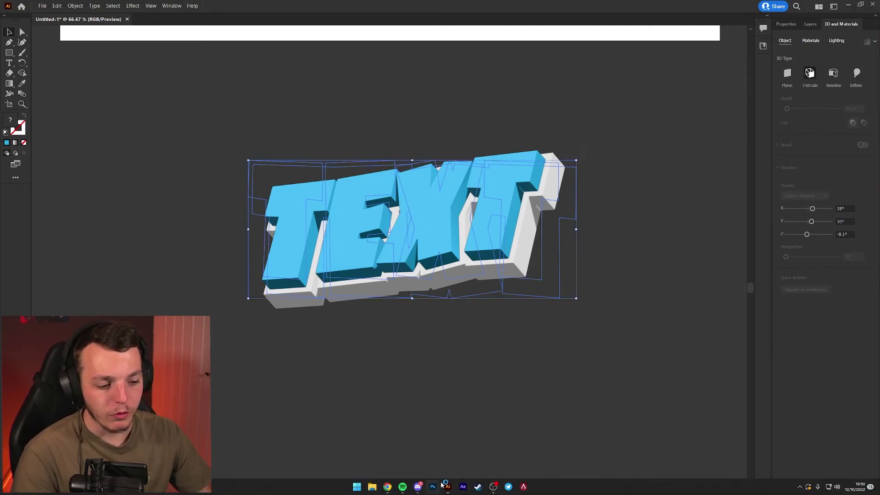
Paste the blue 3D TEXT into Photoshop as a Smart Object and scale it up slightly
click(433, 486)
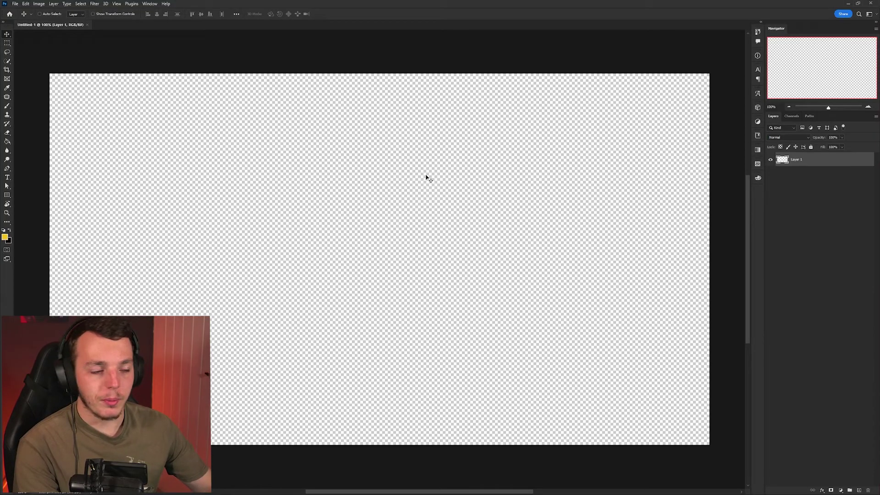
key(ctrl+v)
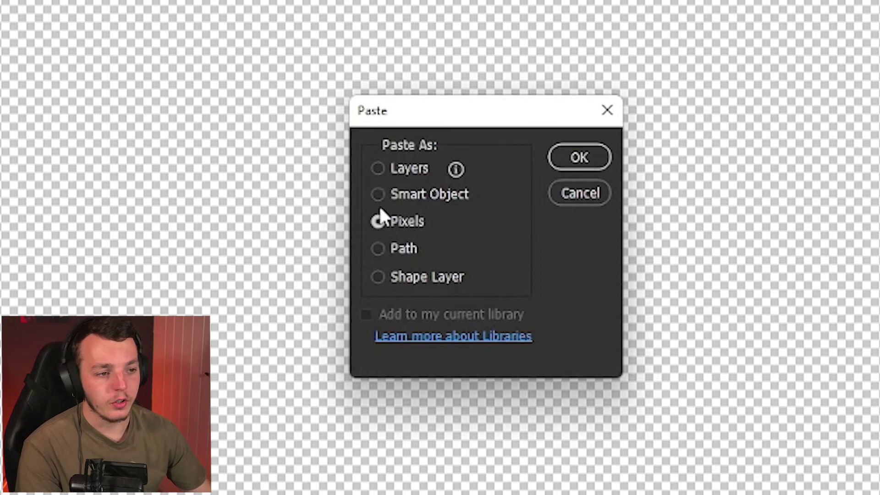
click(390, 159)
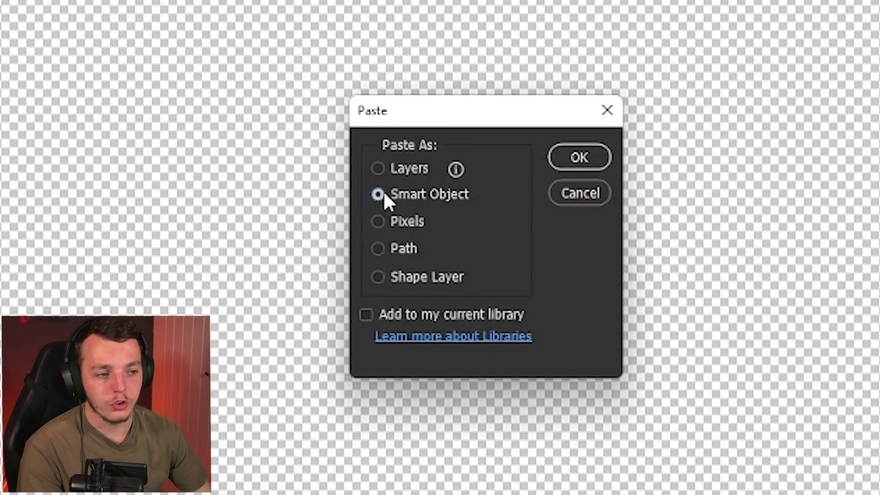
click(425, 219)
click(412, 202)
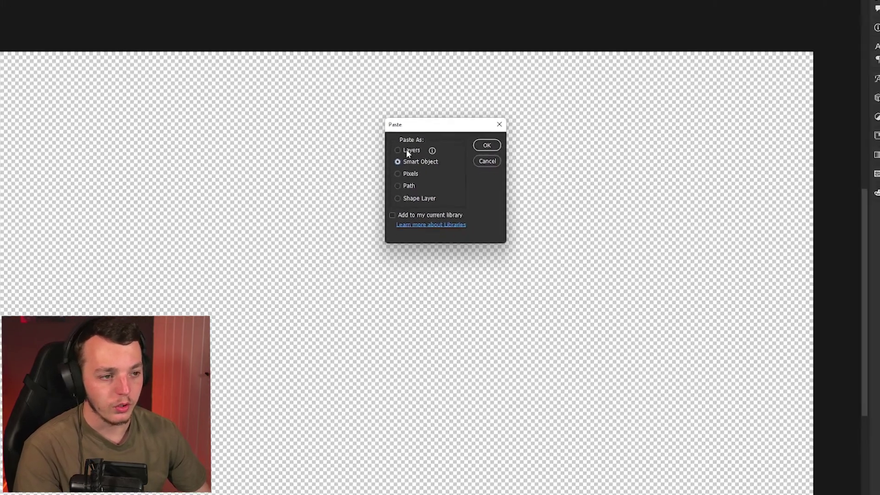
key(Return)
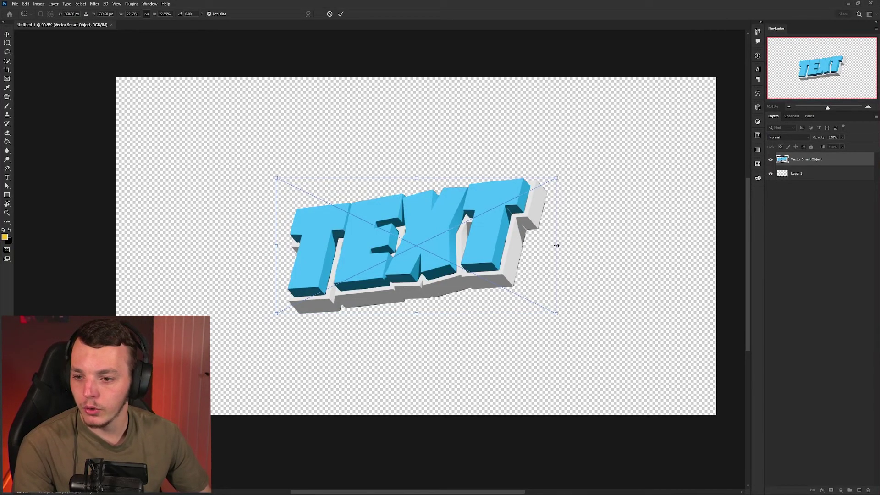
drag(556, 245, 526, 254)
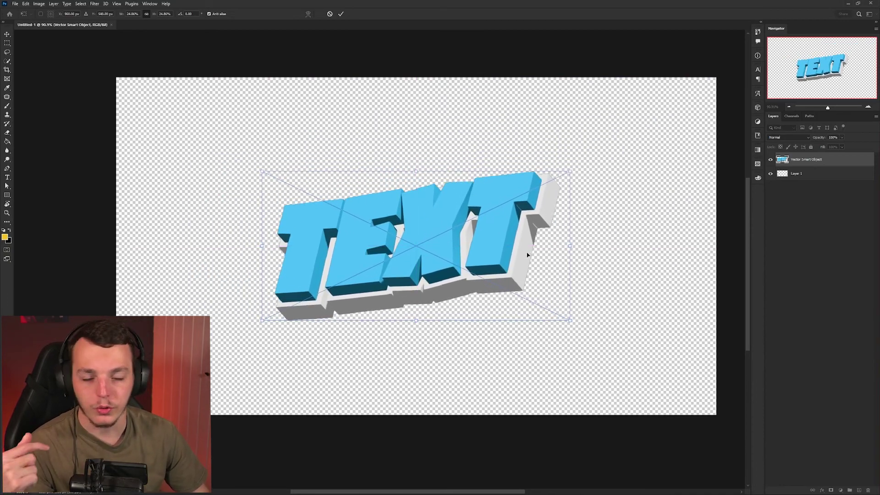